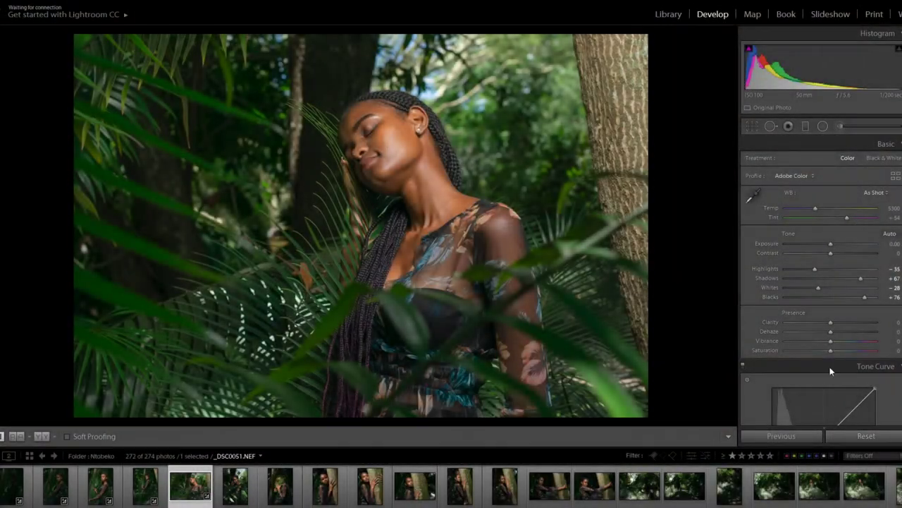
Lower Contrast to -37 and Whites to -45 while checking the face close up.
left_click(404, 145)
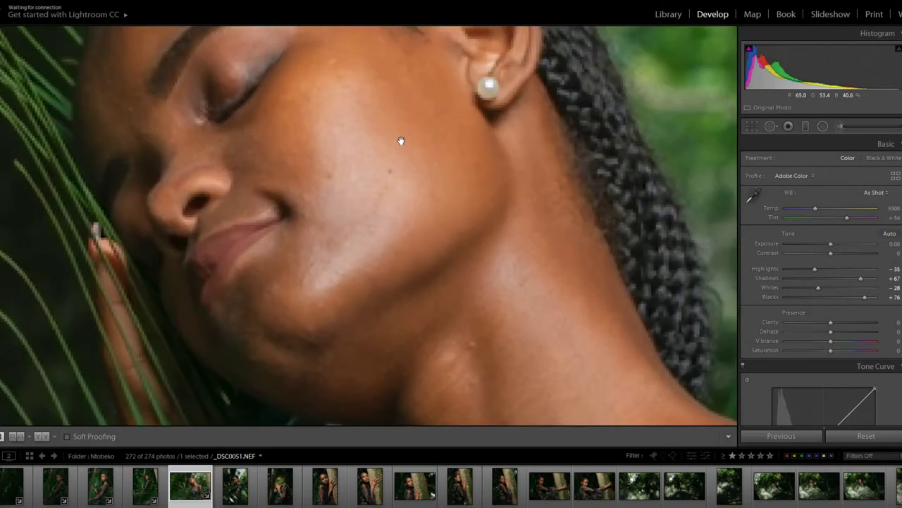
left_click_drag(401, 141, 395, 191)
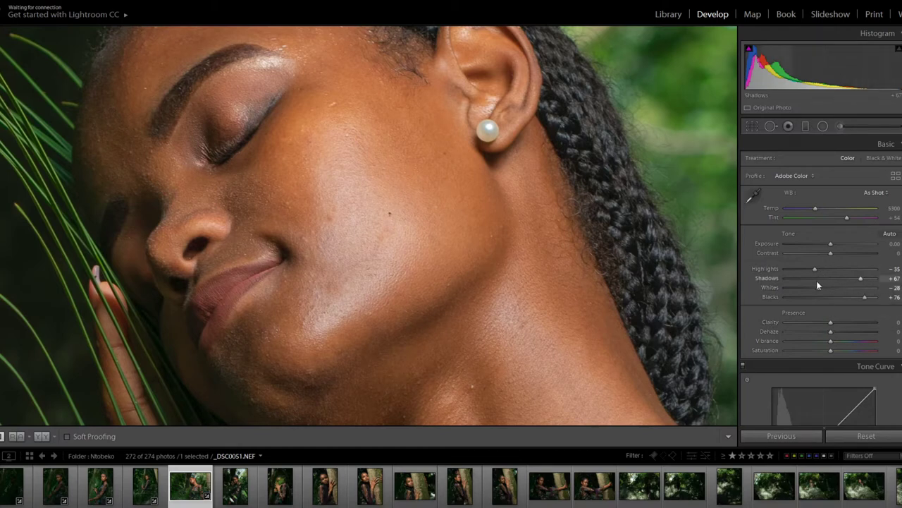
mouse_move(830, 254)
left_mouse_down()
mouse_move(813, 253)
mouse_move(831, 244)
left_mouse_up()
left_click_drag(818, 287, 808, 290)
left_click(574, 228)
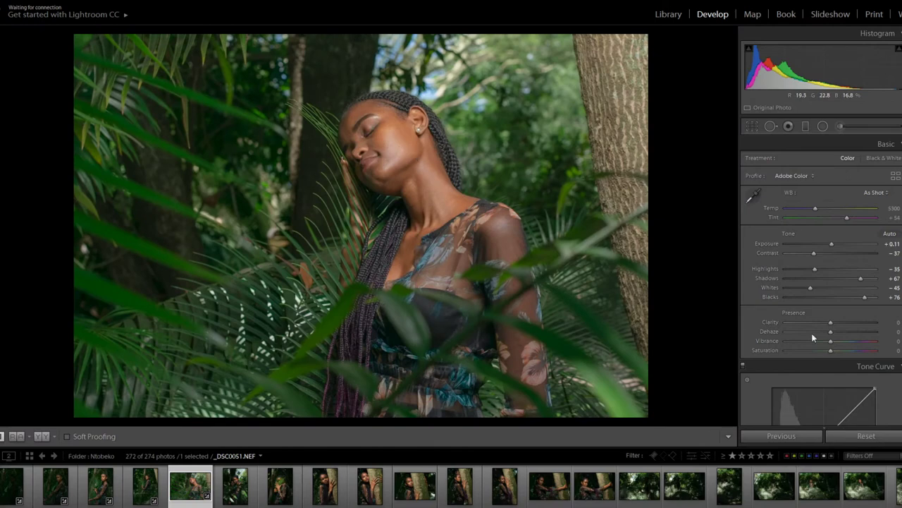
Raise Exposure to +0.22 and ease Blacks down to +59, then inspect the face at 1:1.
scroll(821, 282, "down", 3)
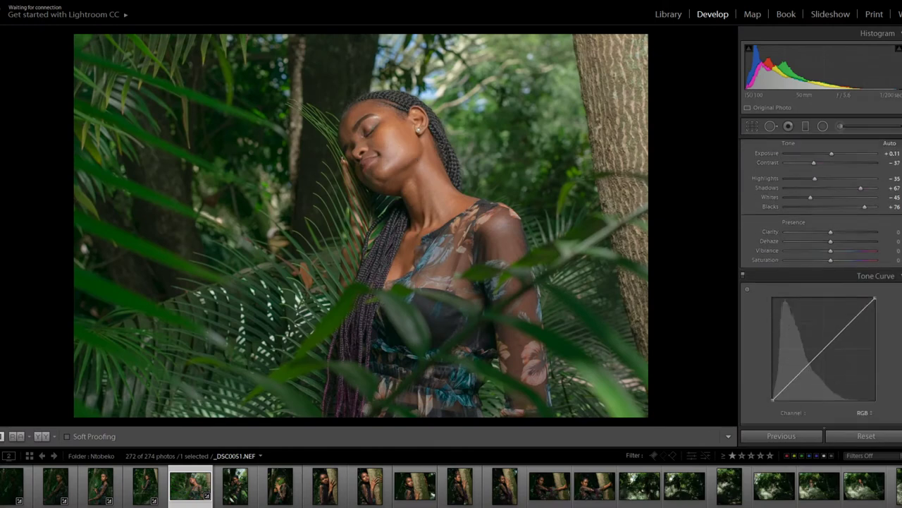
scroll(821, 282, "up", 3)
left_click_drag(832, 243, 834, 243)
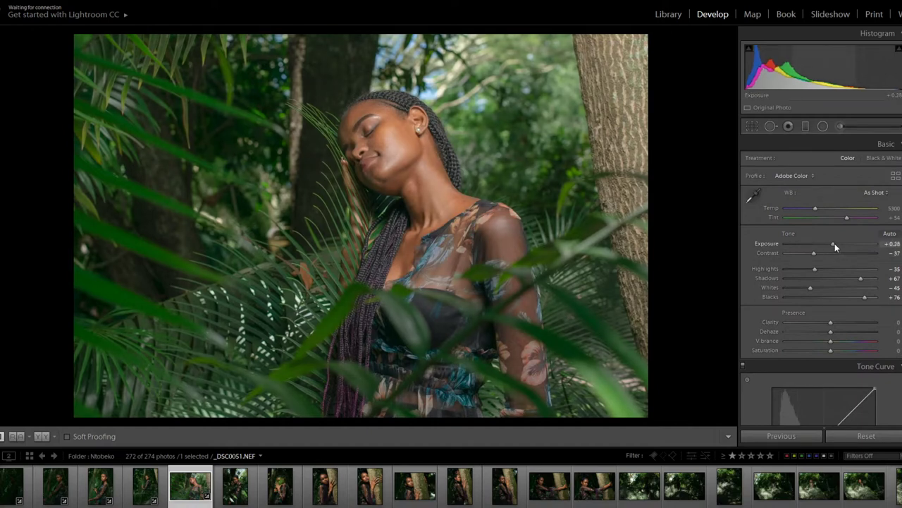
left_click_drag(834, 243, 833, 243)
left_click_drag(864, 296, 861, 297)
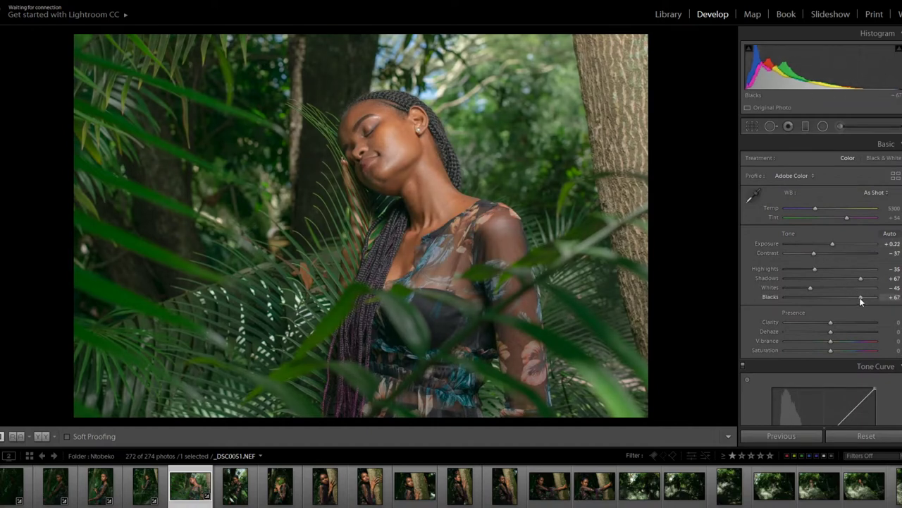
left_click_drag(859, 302, 856, 304)
left_click(385, 133)
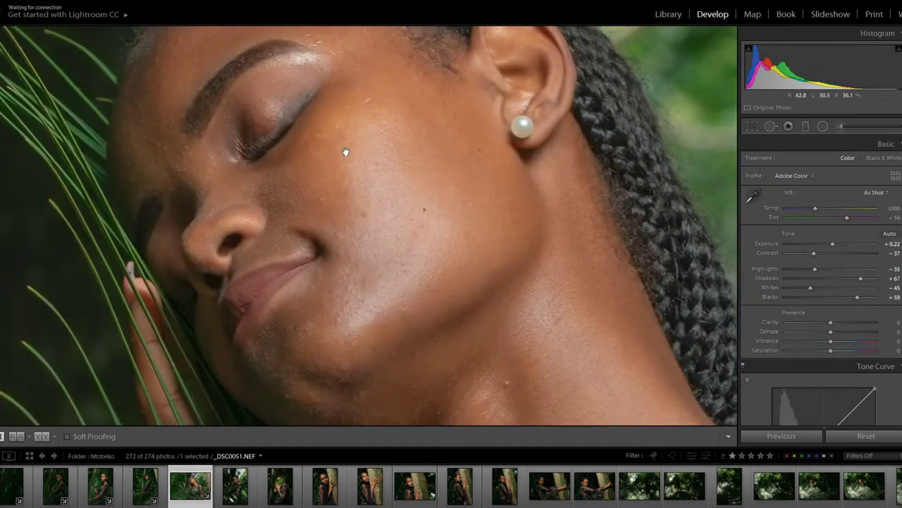
scroll(822, 314, "down", 5)
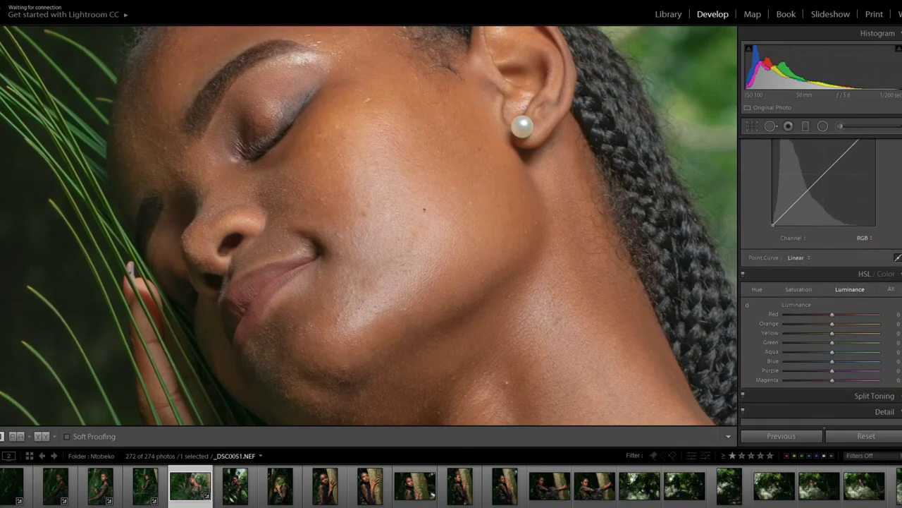
In HSL, brighten the orange luminance and slightly lower orange saturation.
scroll(821, 282, "down", 3)
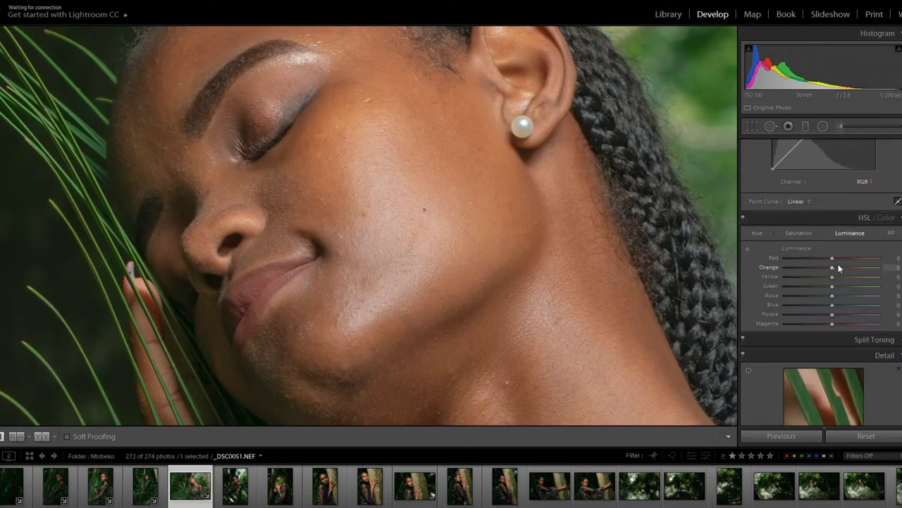
mouse_move(830, 266)
left_mouse_down()
mouse_move(818, 268)
mouse_move(839, 268)
left_mouse_up()
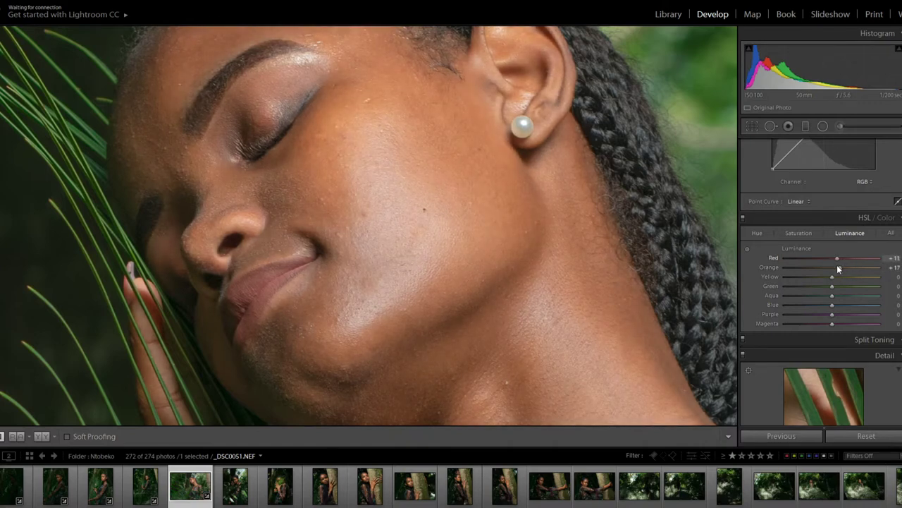
left_click(811, 234)
mouse_move(832, 267)
left_mouse_down()
mouse_move(823, 267)
mouse_move(831, 265)
left_mouse_up()
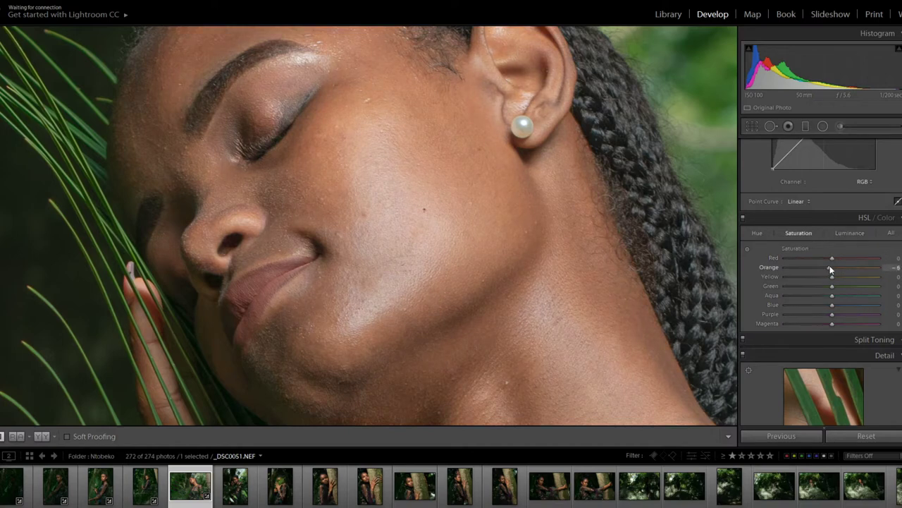
Shift the HSL hues to Red +4 and Orange -3, checking the ear and neck skin.
left_click(760, 232)
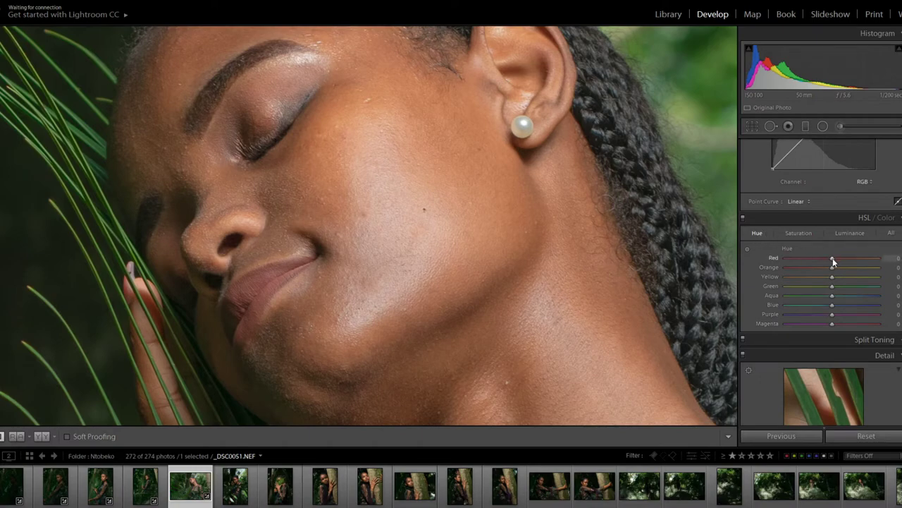
left_click_drag(825, 268, 826, 268)
left_click(454, 267)
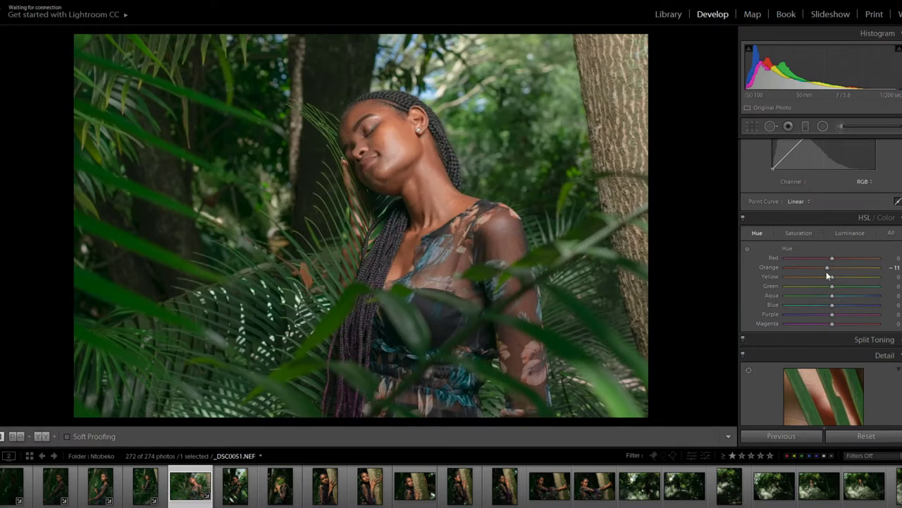
mouse_move(837, 269)
left_mouse_down()
mouse_move(809, 258)
mouse_move(834, 259)
left_mouse_up()
left_click(449, 136)
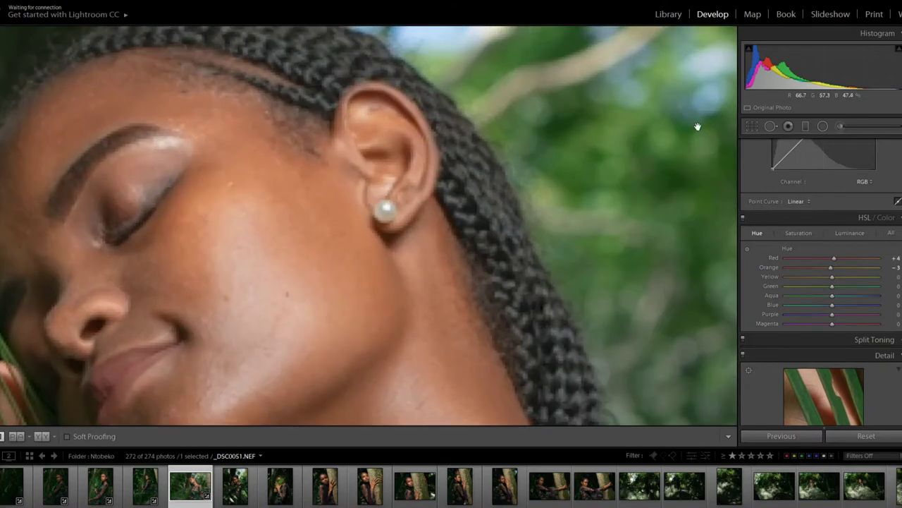
scroll(827, 239, "up", 5)
scroll(828, 239, "up", 5)
scroll(827, 239, "up", 1)
Set Contrast to -35 and Dehaze to +11, then open the photo in Photoshop as a Smart Object.
left_click_drag(814, 234, 815, 234)
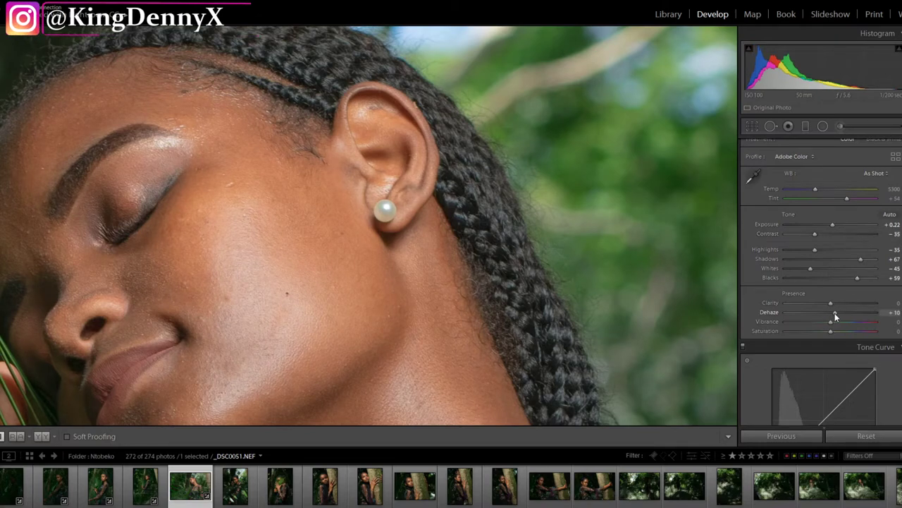
left_click_drag(830, 312, 837, 317)
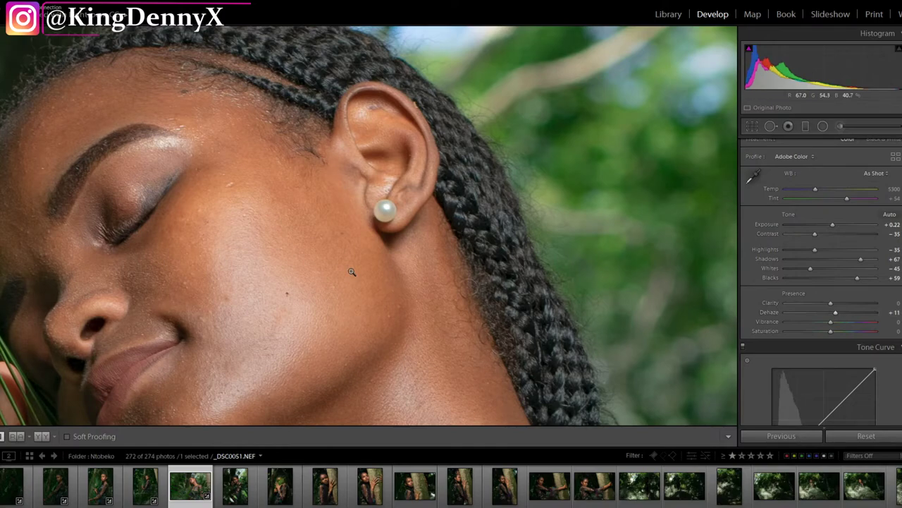
left_click(520, 313)
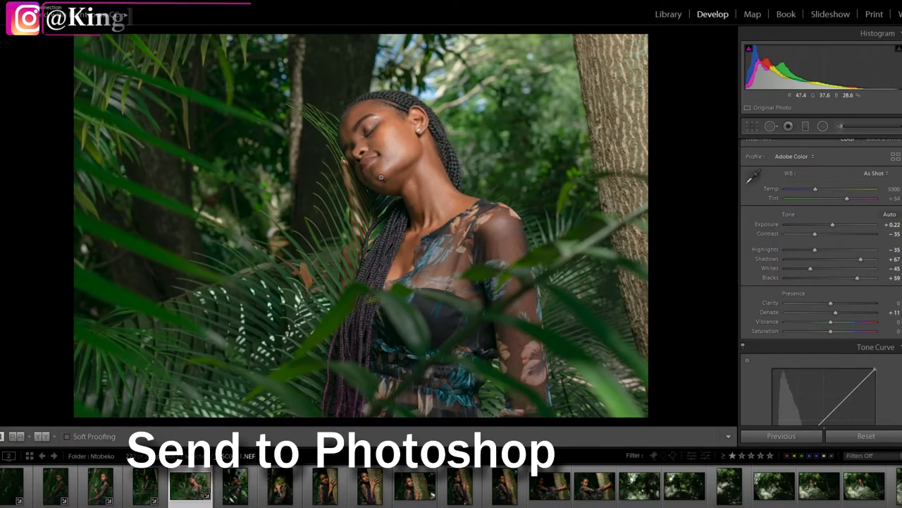
right_click(383, 165)
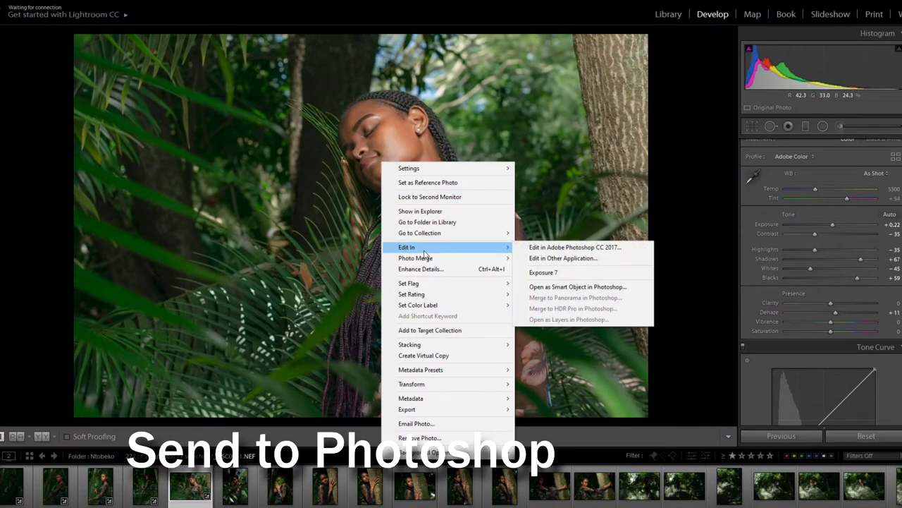
mouse_move(407, 247)
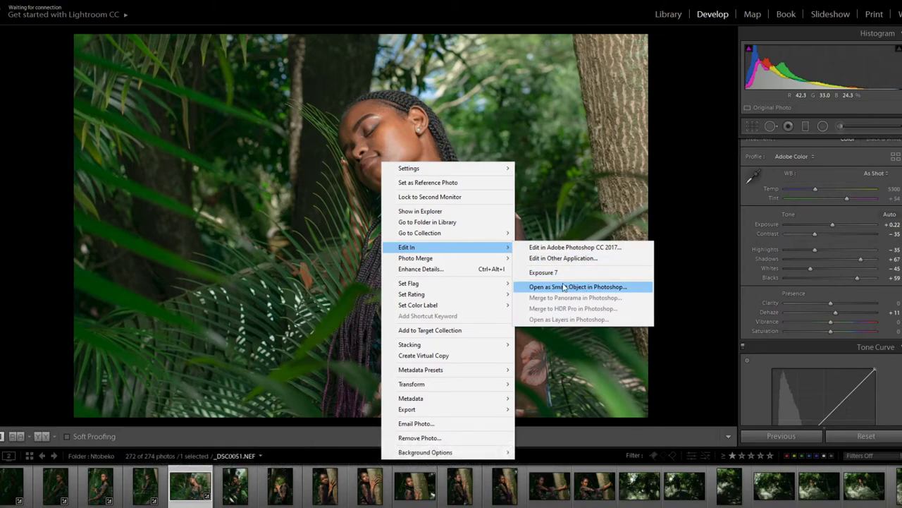
left_click(560, 286)
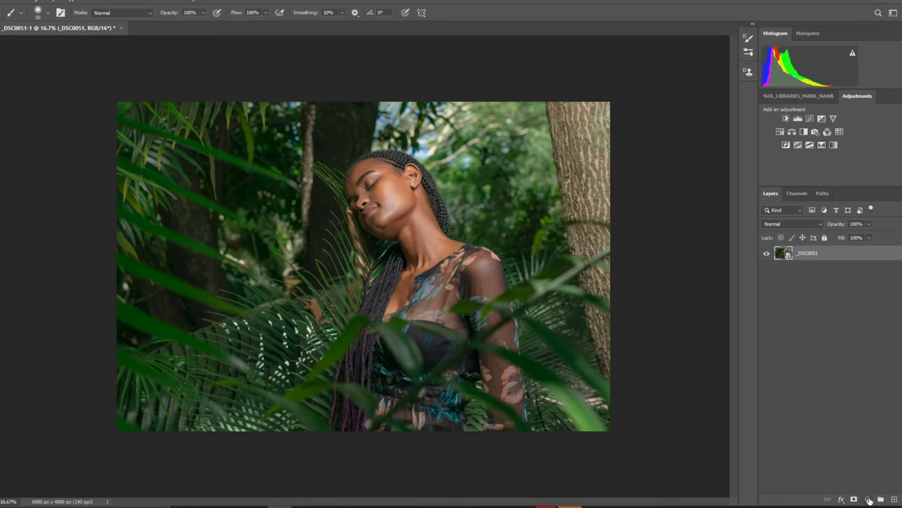
Add a Selective Color layer with Reds Cyan +40 and Yellows Cyan -100.
left_click(870, 499)
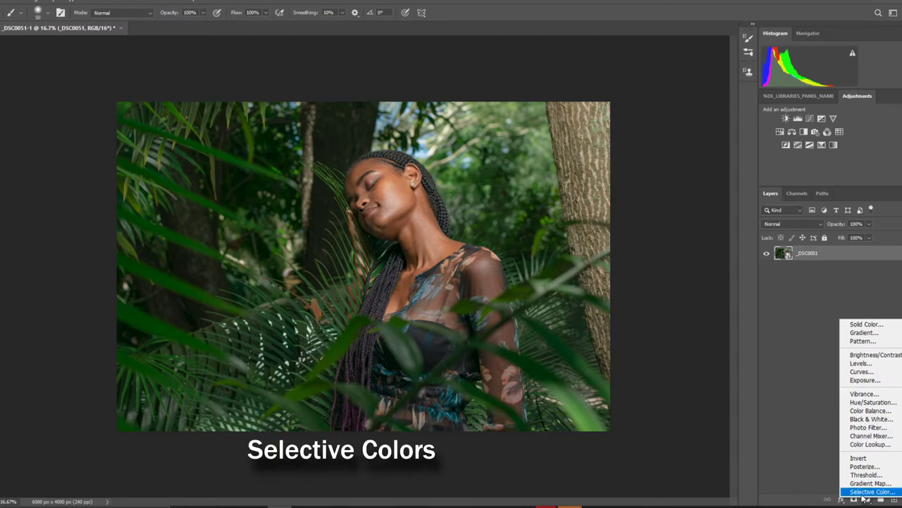
left_click(863, 492)
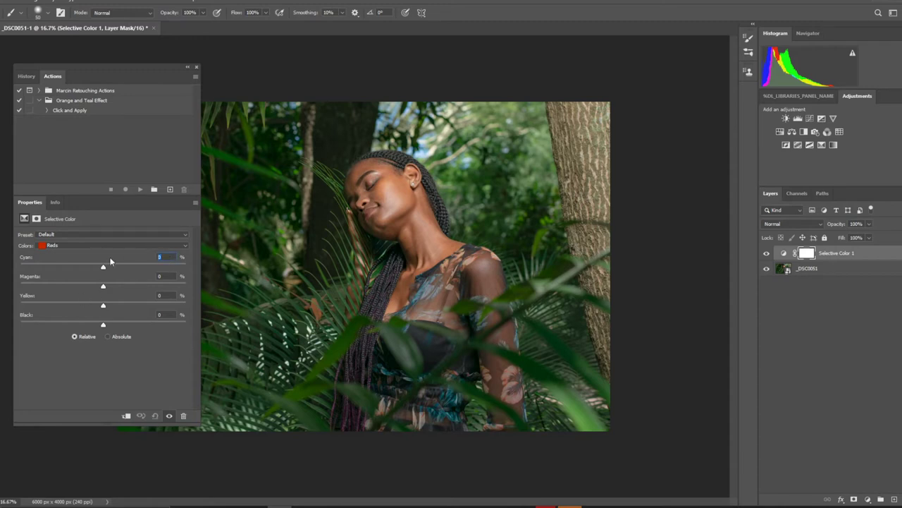
type("40")
left_click(109, 247)
left_click(67, 261)
left_click_drag(103, 268, 6, 271)
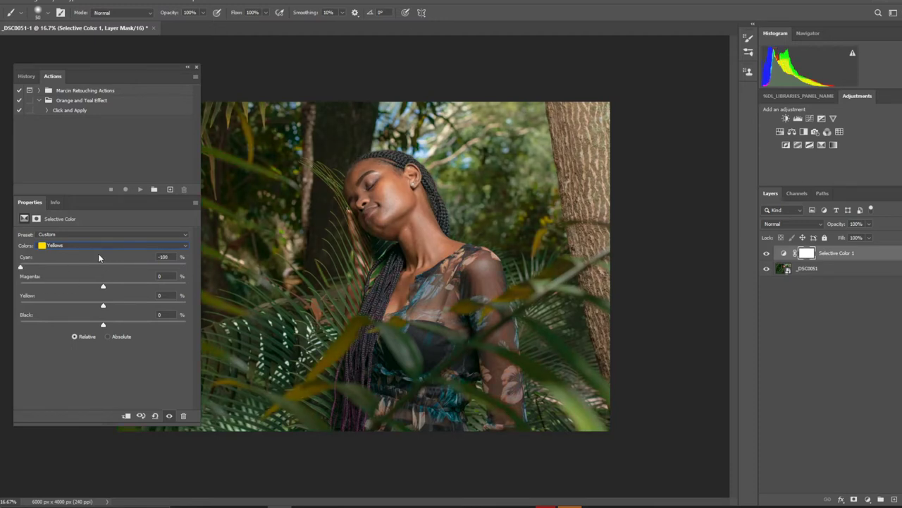
Add magenta to the Yellows and push their Black to maximum.
left_click_drag(104, 288, 224, 290)
left_click_drag(102, 325, 212, 326)
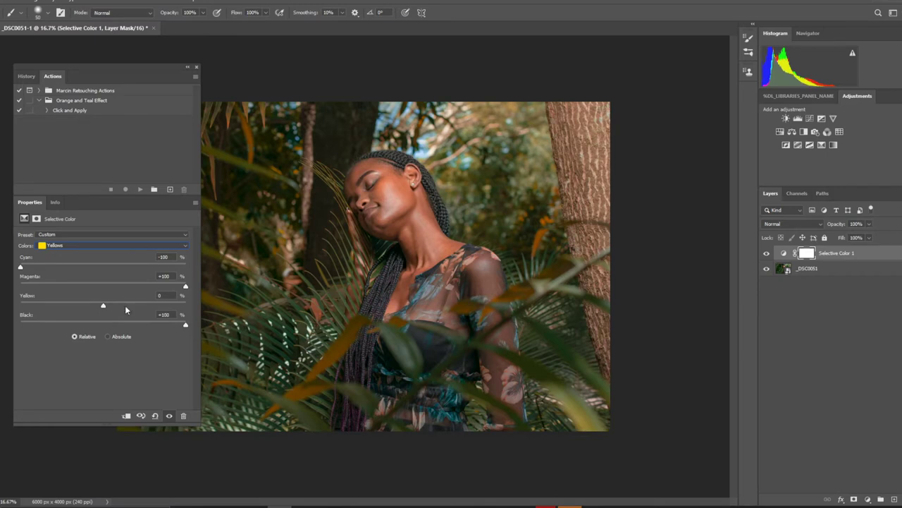
left_click_drag(103, 305, 111, 305)
For the Greens, remove cyan, add magenta and remove yellow.
left_click(86, 246)
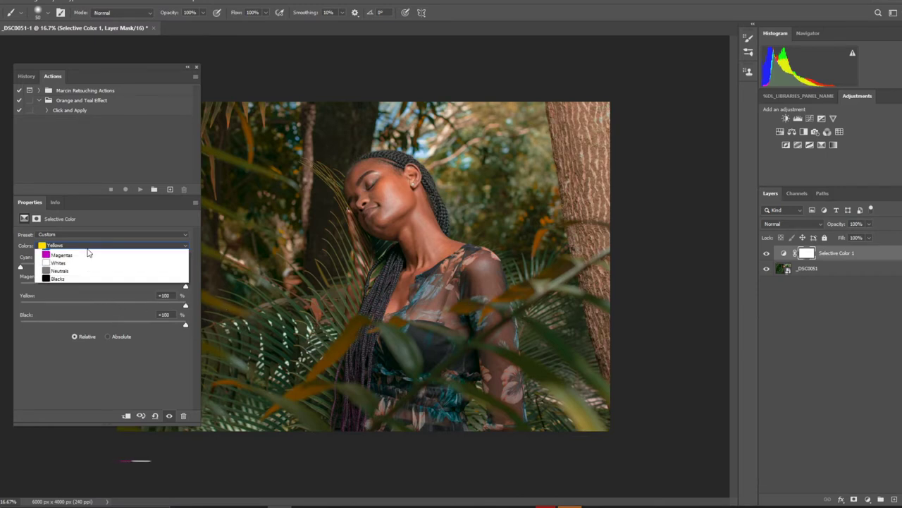
left_click(59, 257)
left_click_drag(103, 267, 20, 267)
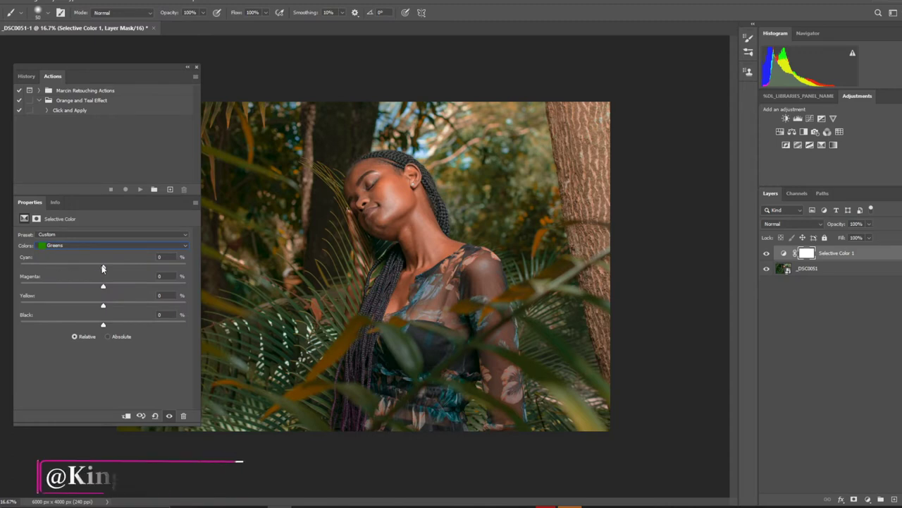
left_click_drag(103, 286, 186, 287)
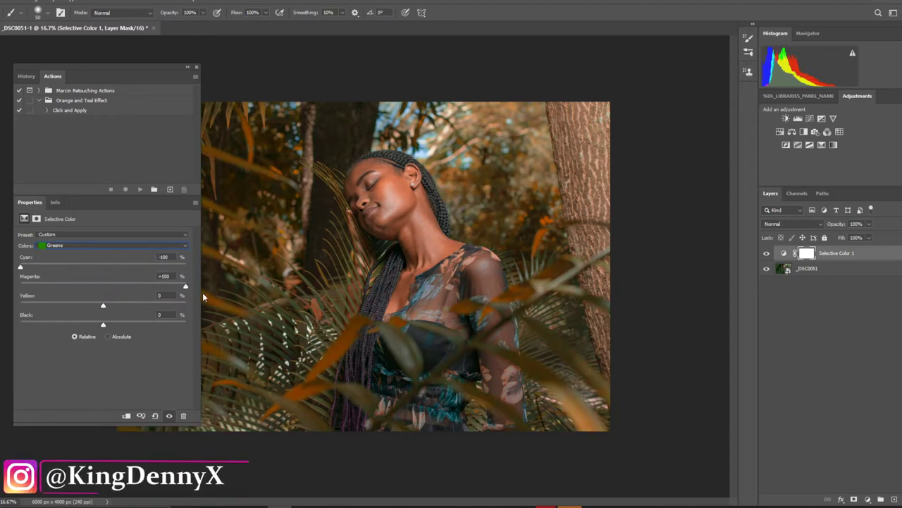
left_click_drag(103, 306, 21, 306)
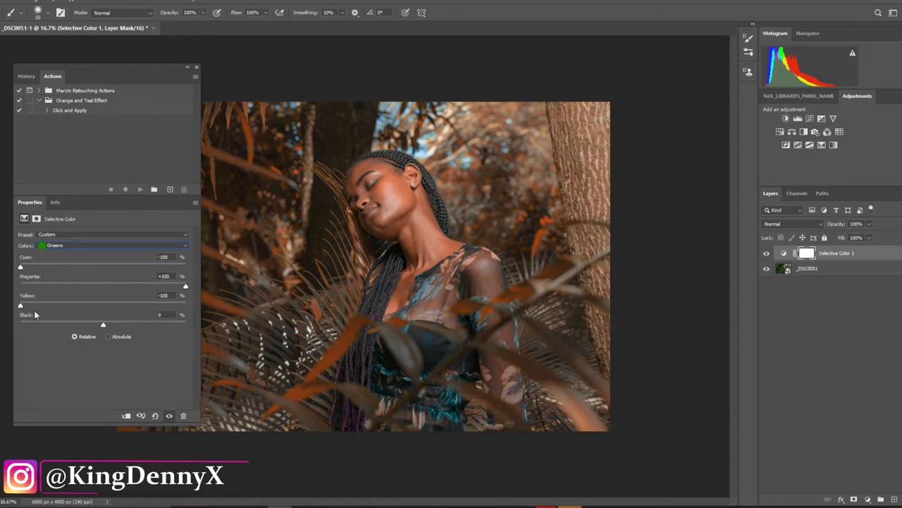
Tint the Blacks with Cyan +5, Magenta +3, Yellow -6 and Black -1.
left_click(75, 245)
left_click(77, 319)
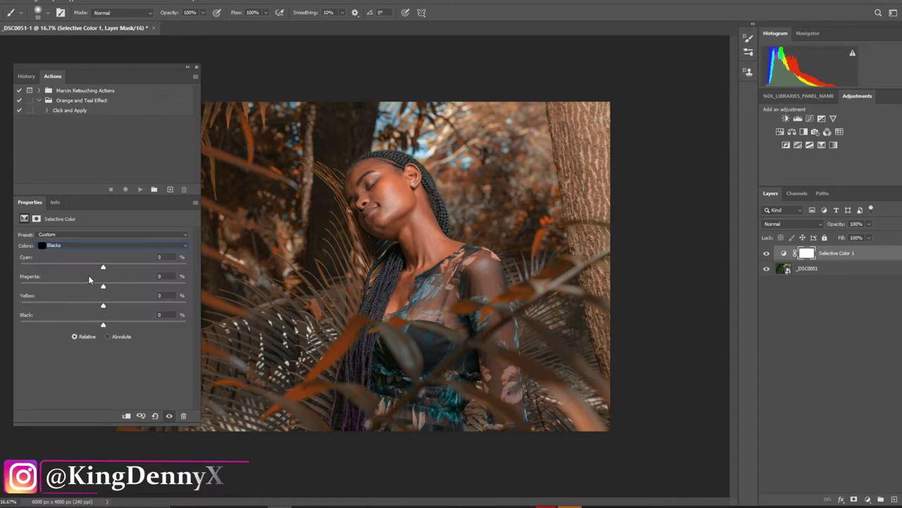
left_click_drag(103, 267, 107, 267)
left_click(163, 275)
type("3")
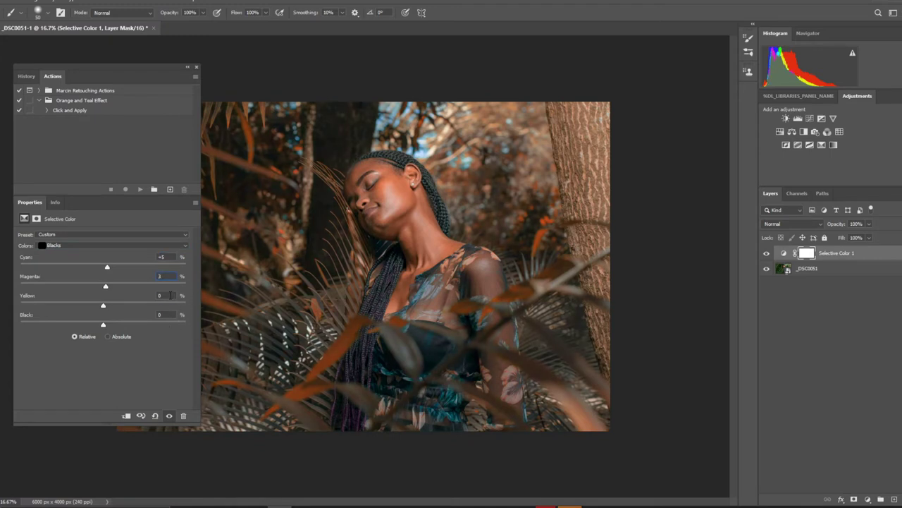
type("6")
left_click_drag(103, 325, 96, 326)
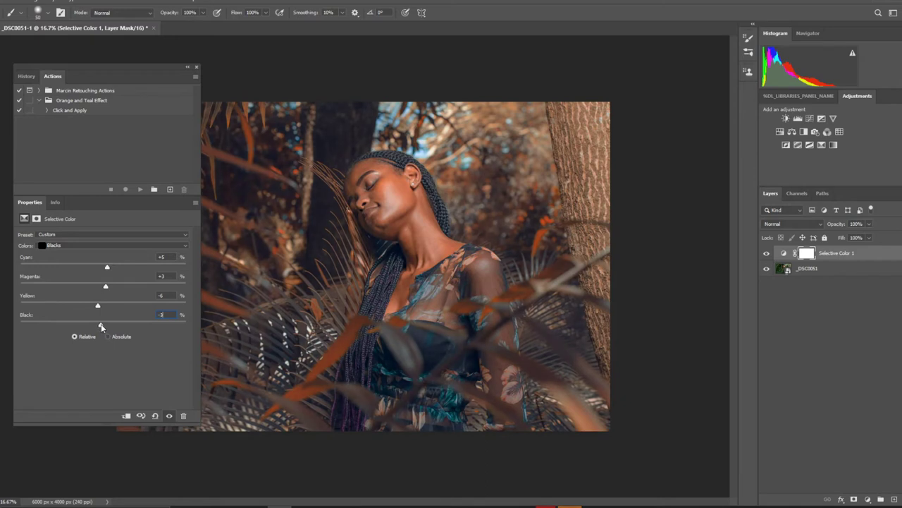
left_click_drag(101, 324, 103, 325)
left_click(770, 282)
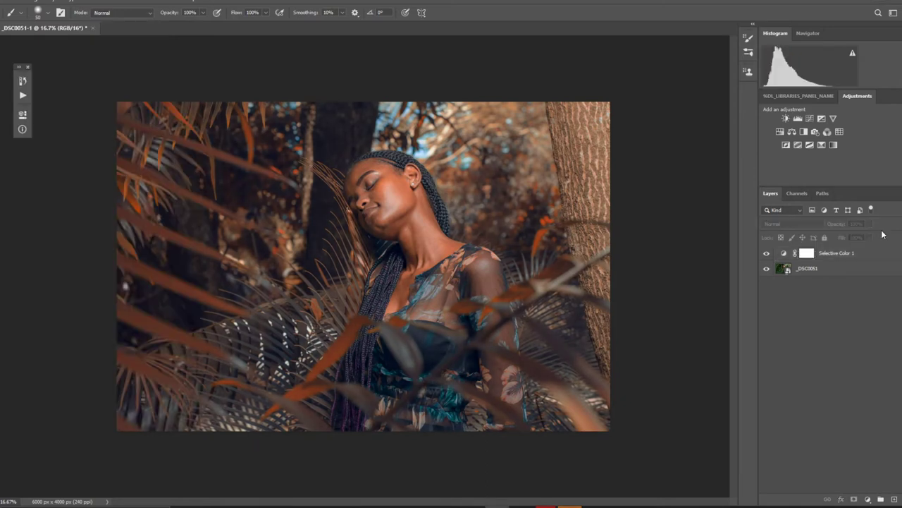
Hide Selective Color 1 and add a white layer mask to the _DSC0051 photo layer.
left_click(767, 253)
left_click(841, 270)
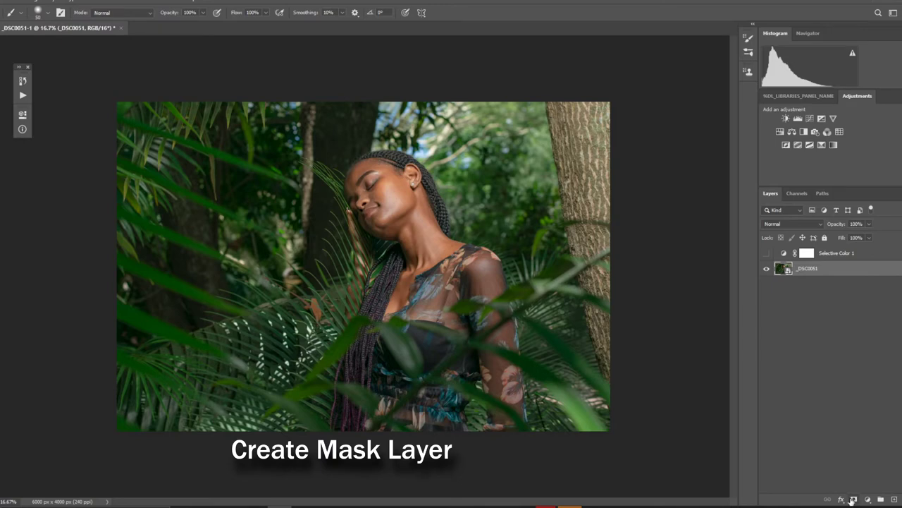
left_click(854, 498)
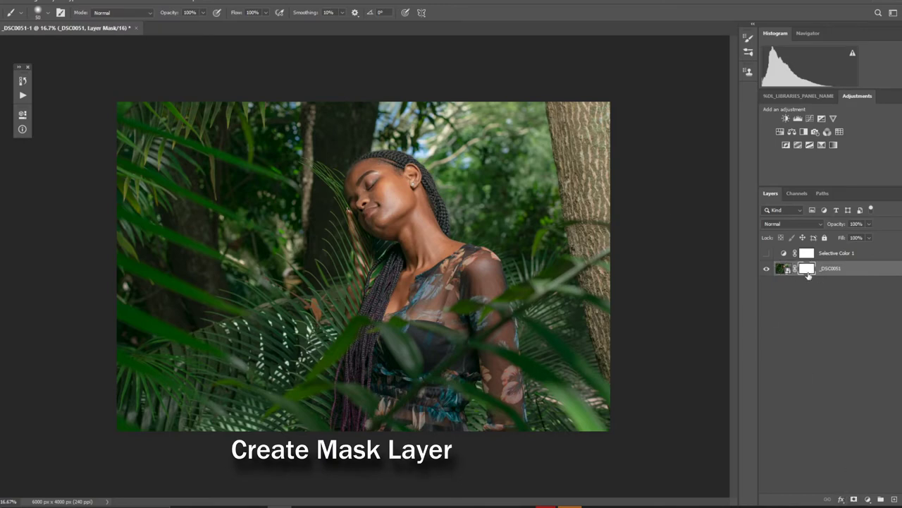
left_click(107, 2)
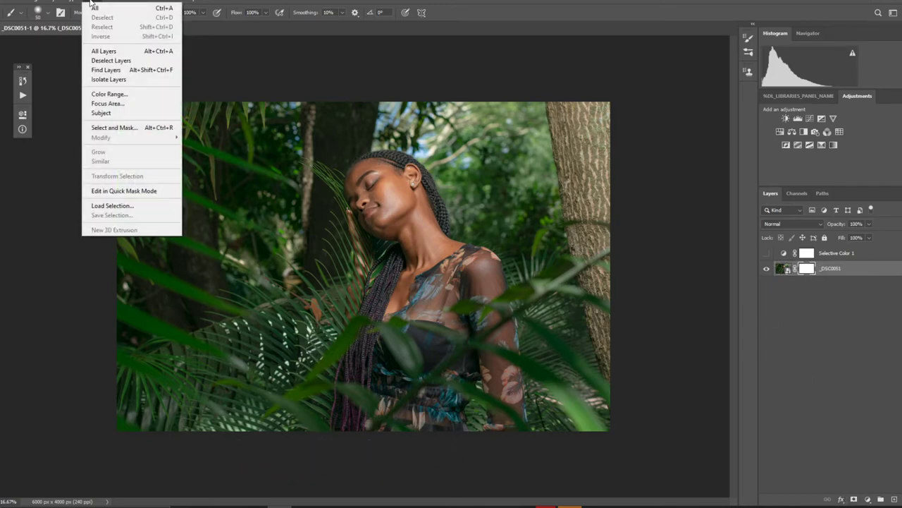
In Color Range, sample the model's neck, face and skin tones with Sampled Colors.
left_click(104, 94)
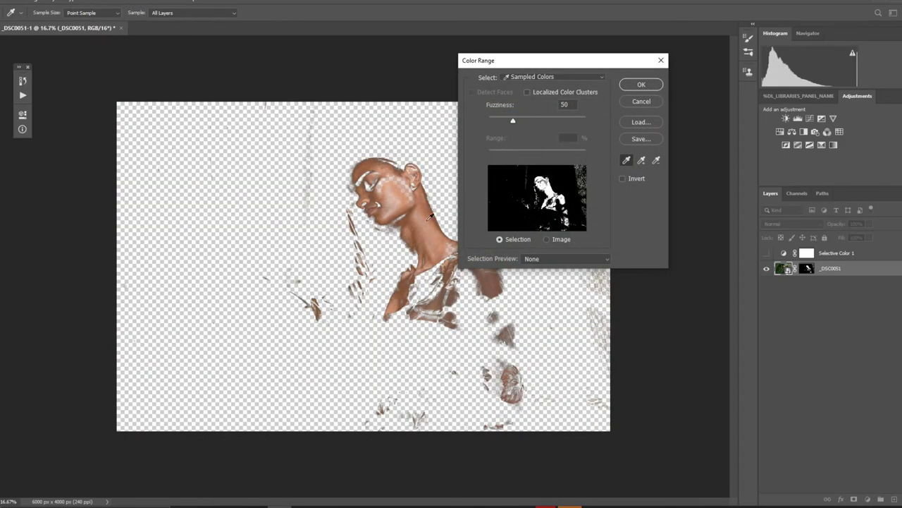
left_click(579, 77)
left_click(547, 92)
left_click(425, 225)
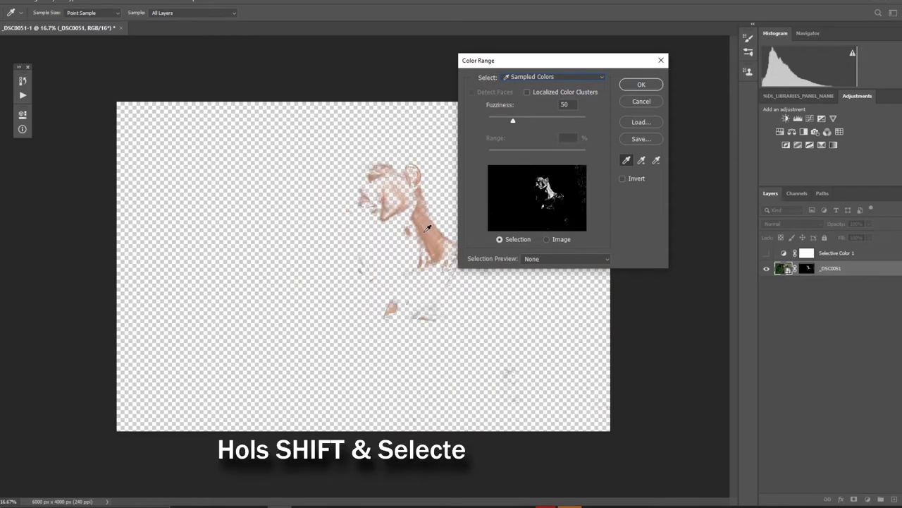
left_click(426, 221, "shift")
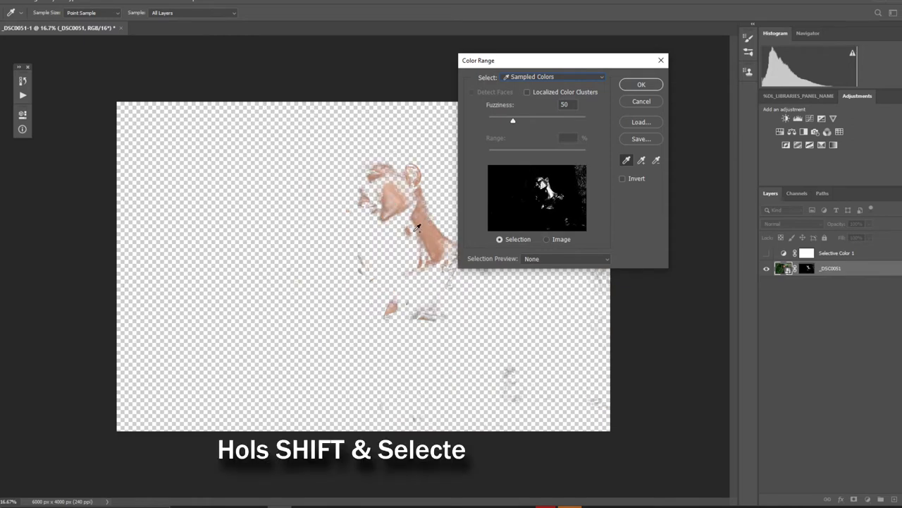
left_click(405, 209, "shift")
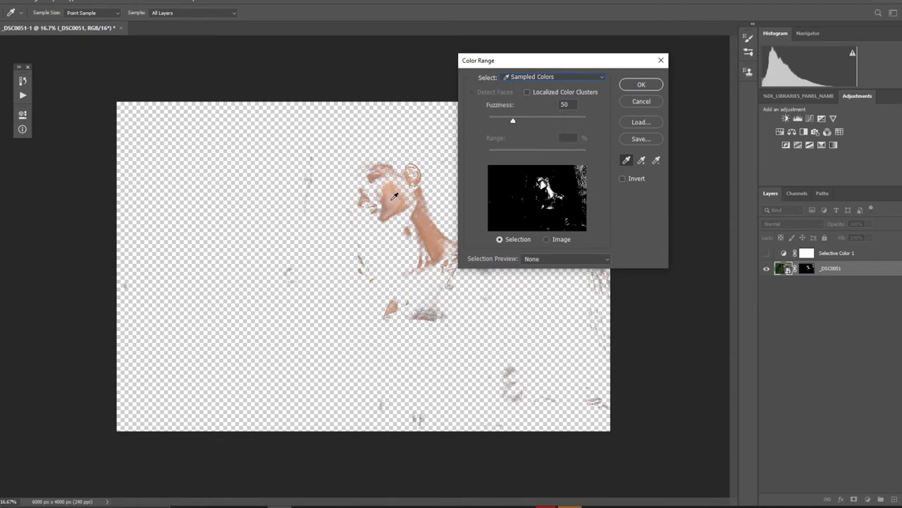
left_click(389, 186, "shift")
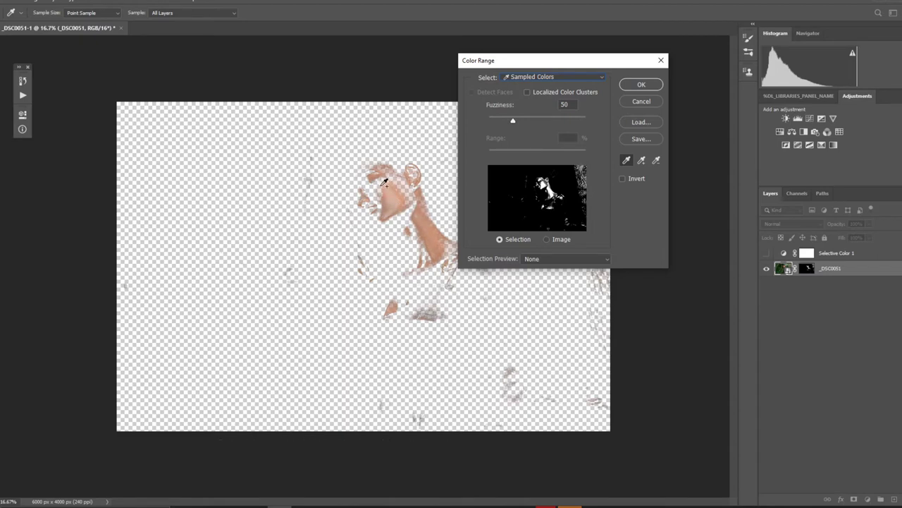
left_click(426, 259, "shift")
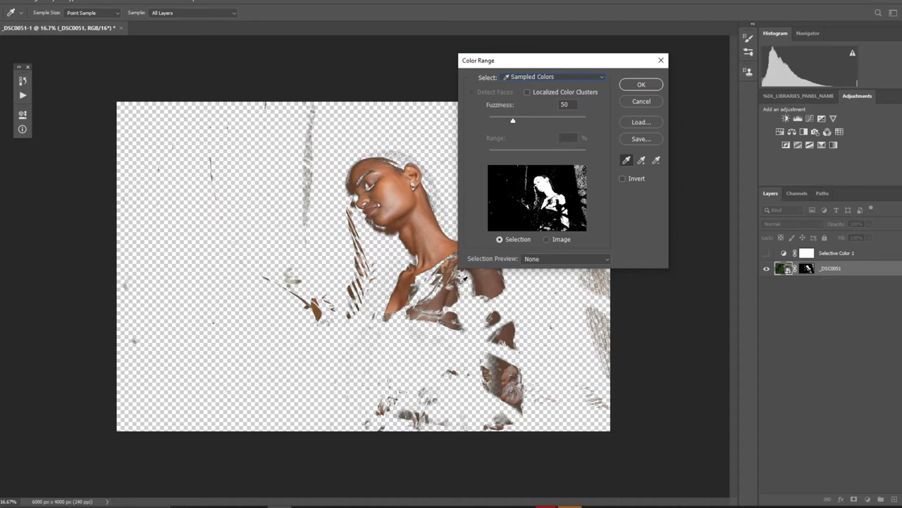
Set Fuzziness to 60 and apply the skin selection to the _DSC0051 mask.
mouse_move(513, 120)
left_mouse_down()
mouse_move(571, 122)
mouse_move(550, 122)
left_mouse_up()
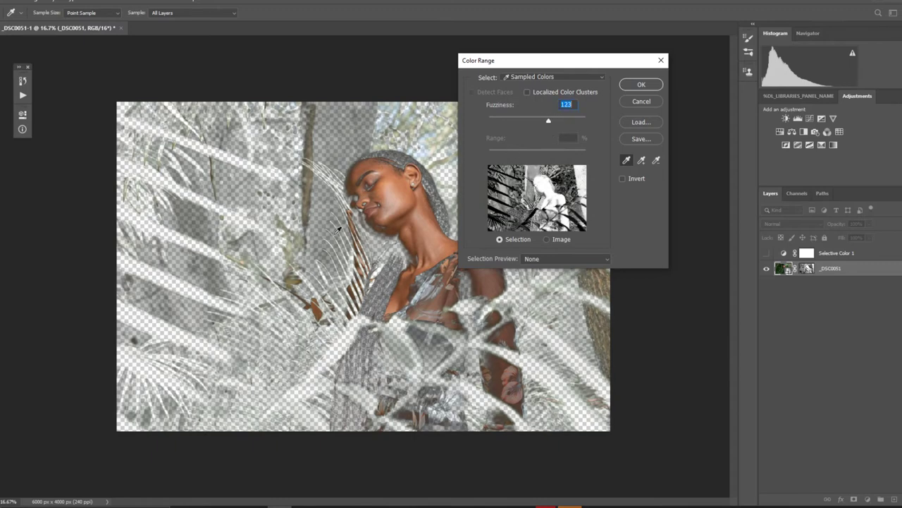
left_click(380, 224)
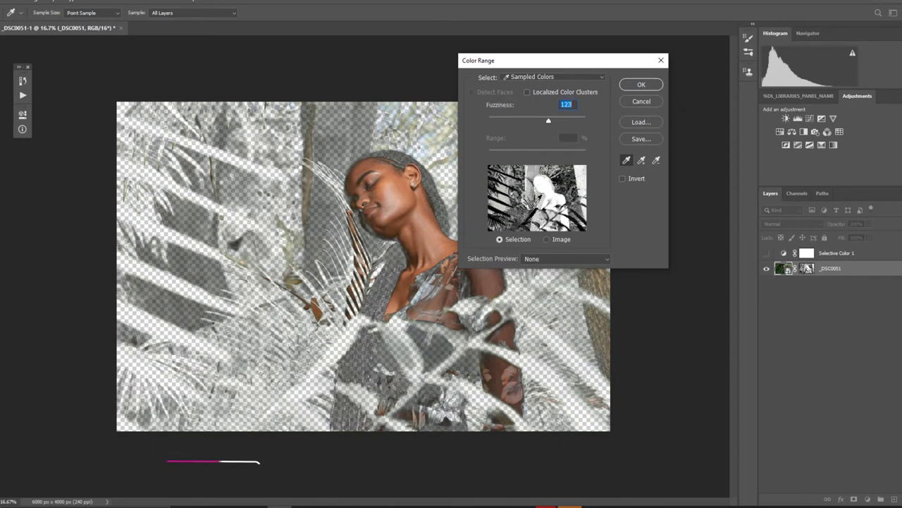
left_click_drag(548, 121, 518, 125)
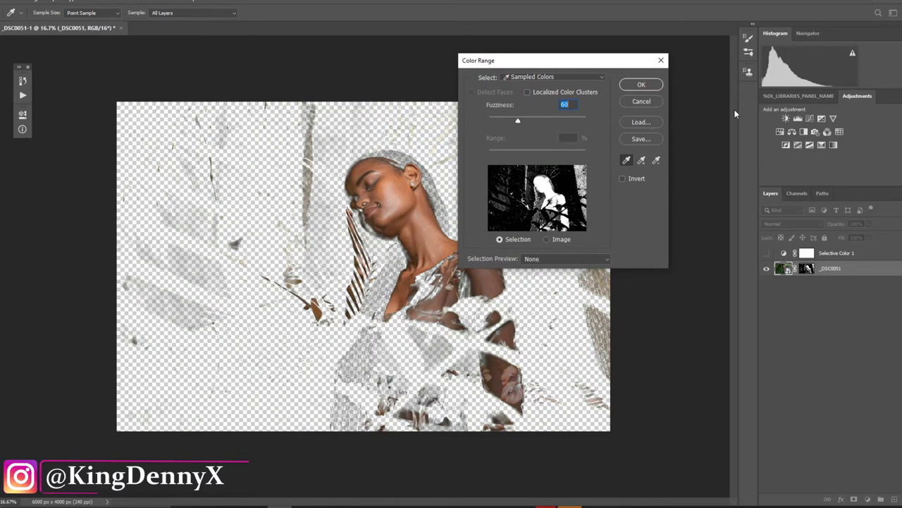
left_click(641, 85)
key("b")
left_click(804, 269)
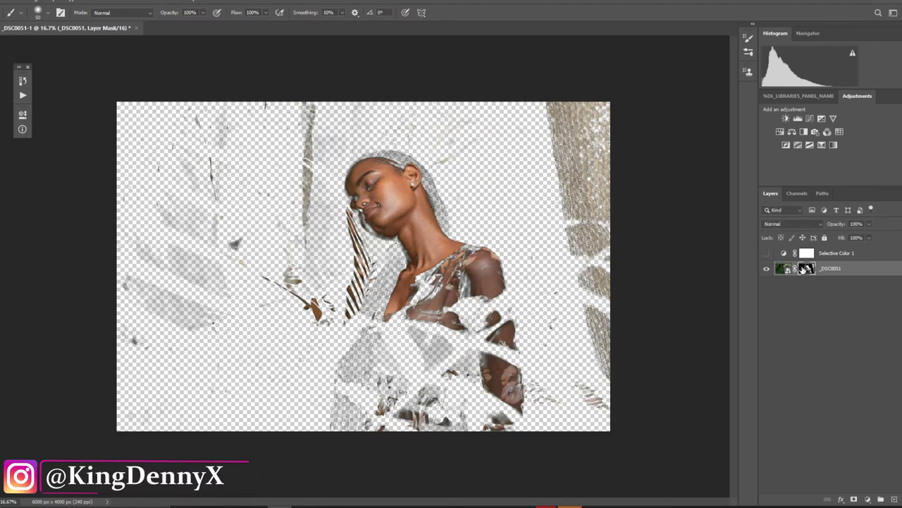
Toggle the Selective Color grade and preview the skin mask on its own.
left_click(766, 253)
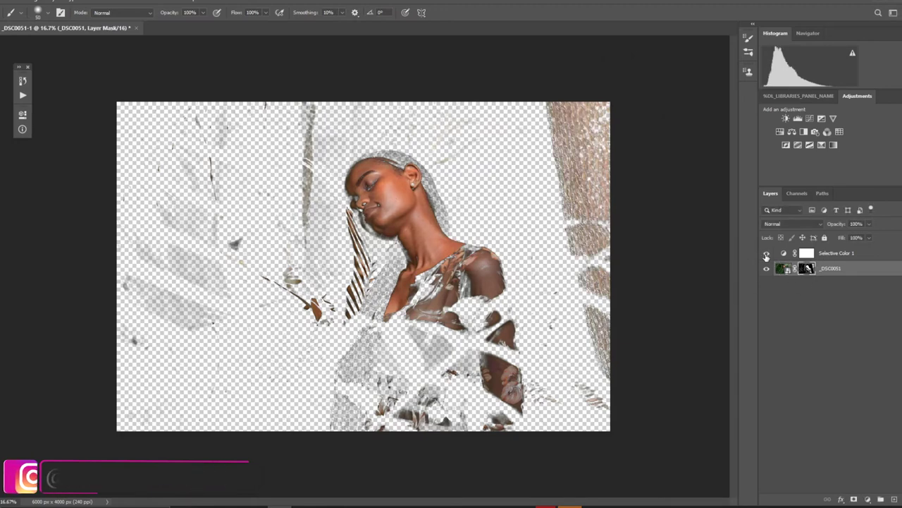
left_click(766, 254)
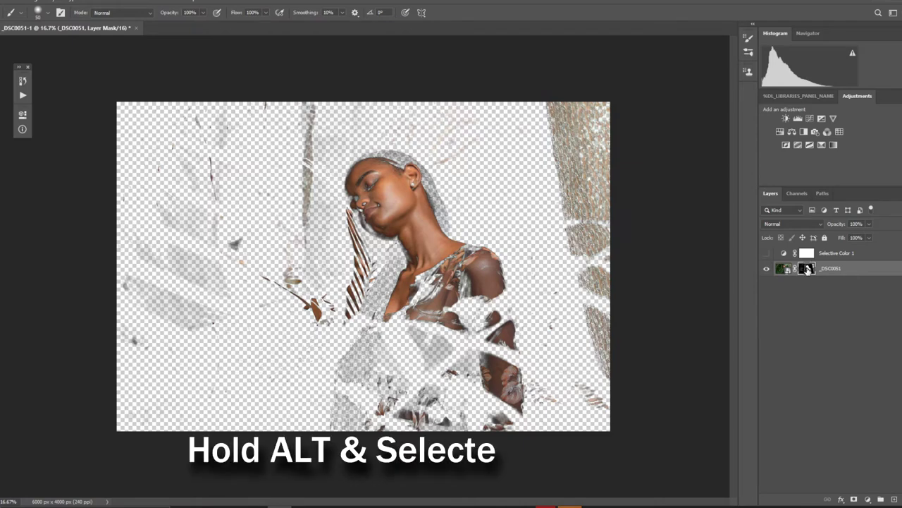
left_click(808, 269, "alt")
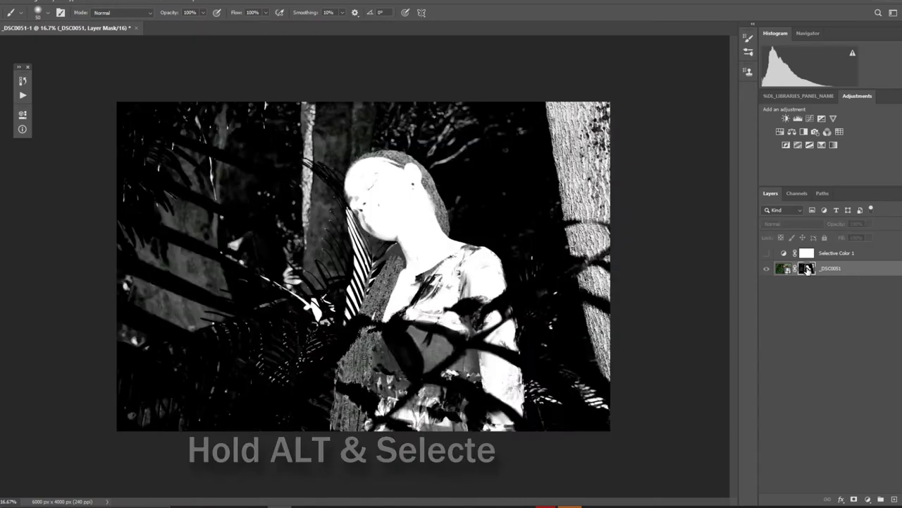
left_click(808, 269, "alt")
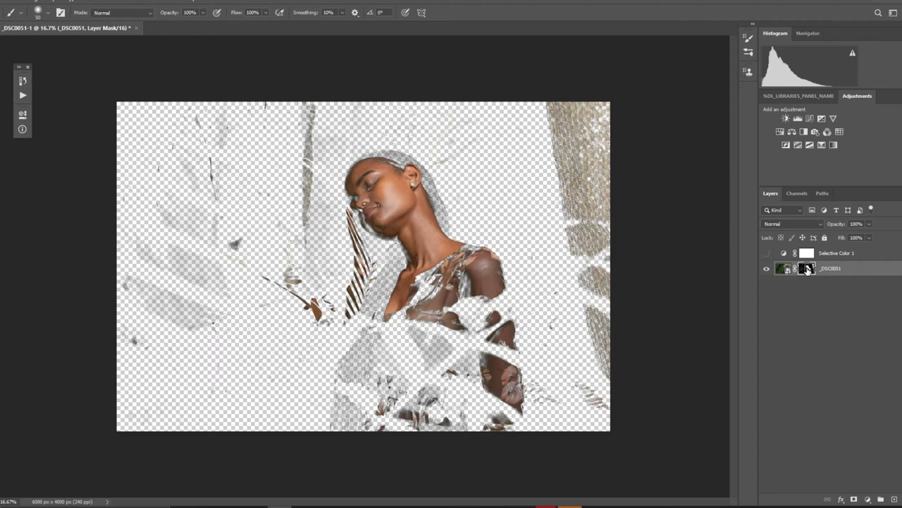
Transfer the skin mask to a new Hue/Saturation layer stacked above the re-shown Selective Color 1.
left_click(781, 132)
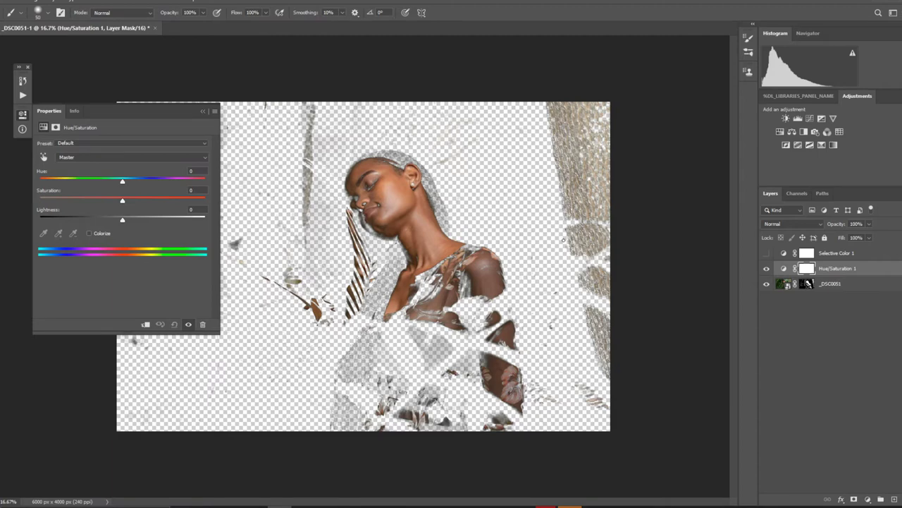
mouse_move(814, 286)
left_mouse_down()
mouse_move(808, 266)
mouse_move(799, 269)
left_mouse_up()
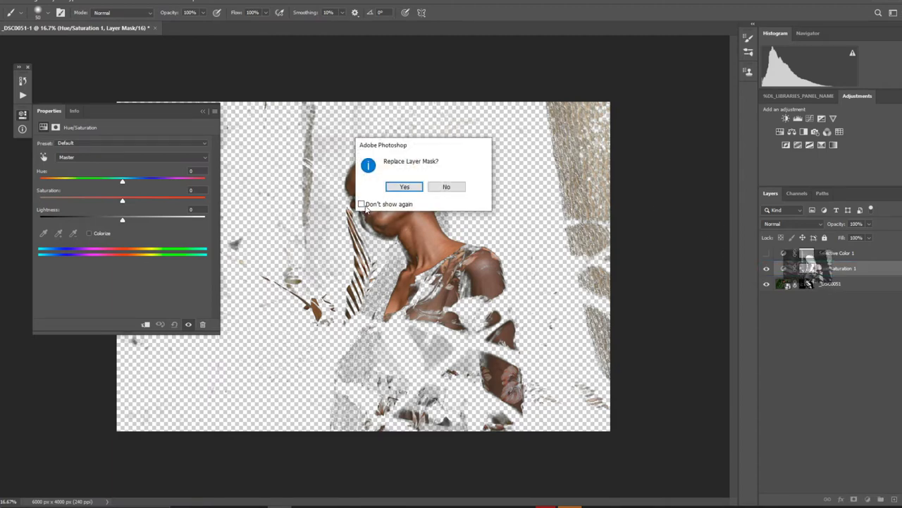
left_click(398, 187)
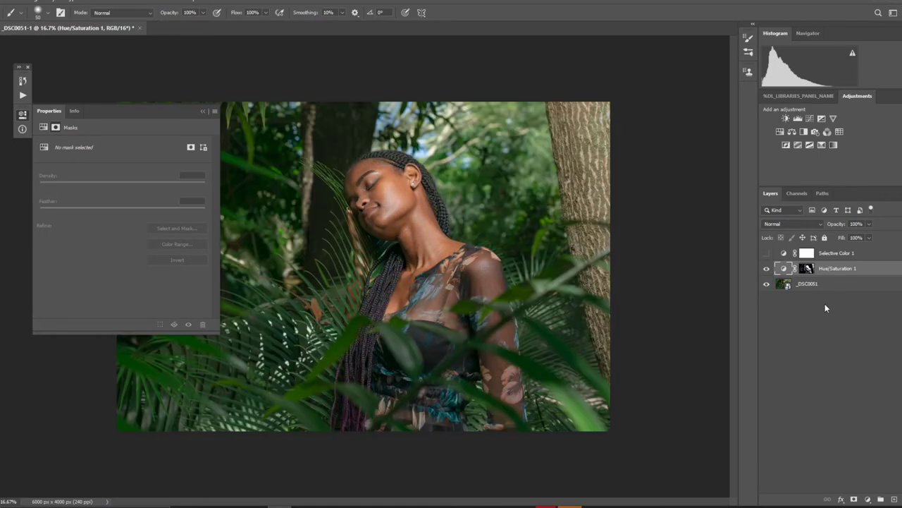
left_click(767, 253)
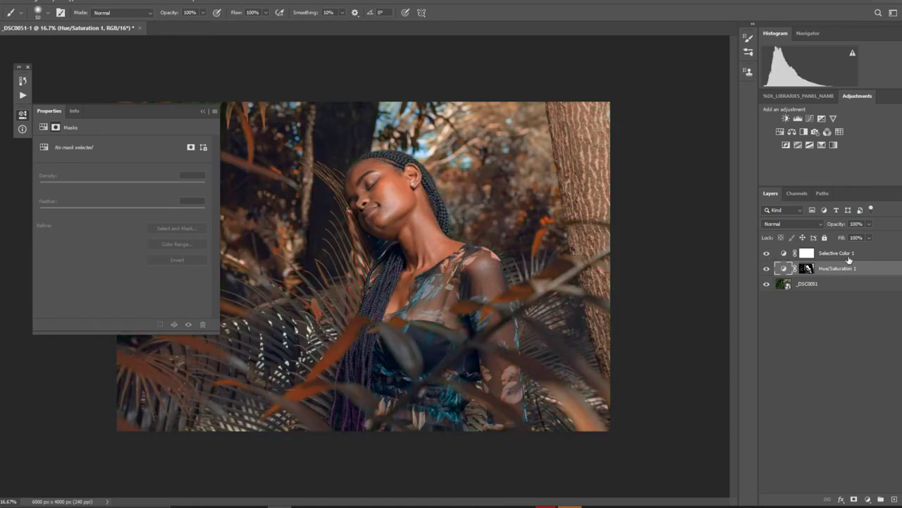
mouse_move(849, 269)
left_mouse_down()
mouse_move(861, 245)
mouse_move(855, 252)
left_mouse_up()
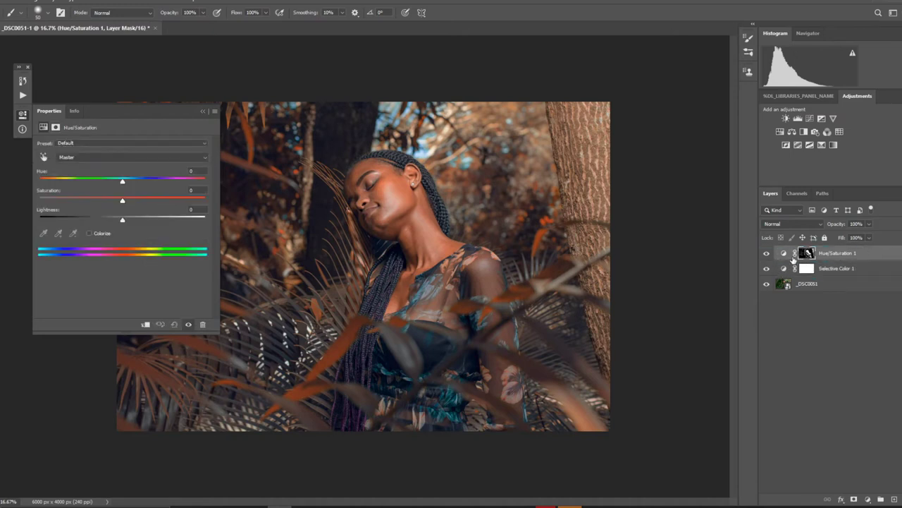
Edit the Reds range of the Hue/Saturation layer: Saturation -32, Hue +3.
left_click(783, 254)
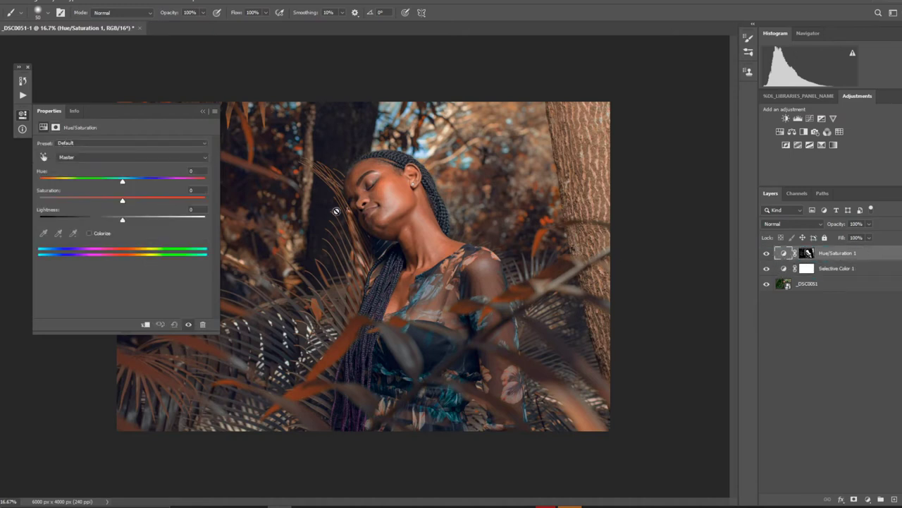
left_click(127, 158)
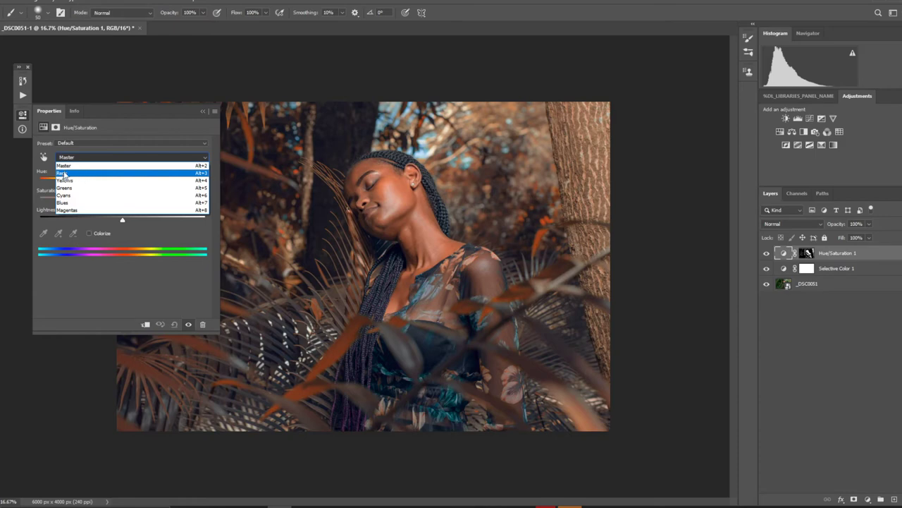
left_click(73, 174)
mouse_move(123, 201)
left_mouse_down()
mouse_move(104, 203)
mouse_move(121, 182)
left_mouse_up()
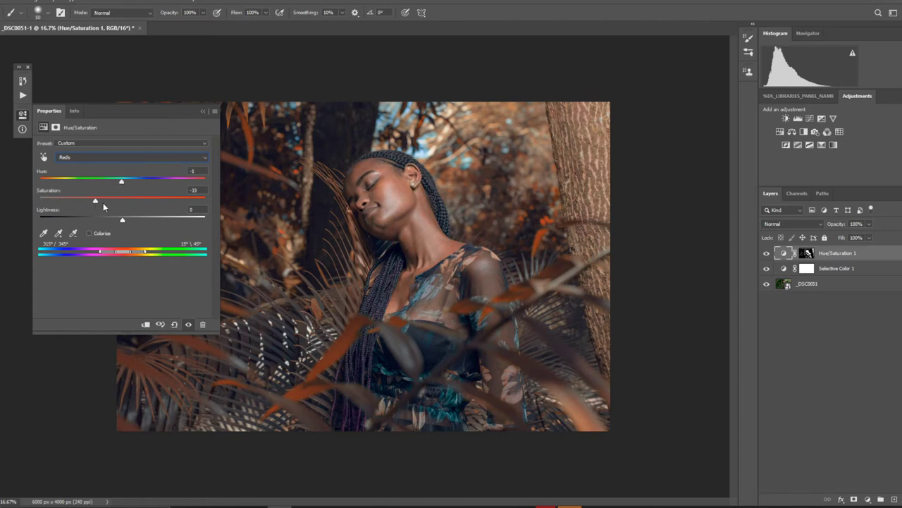
left_click_drag(103, 202, 123, 182)
left_click_drag(102, 199, 126, 183)
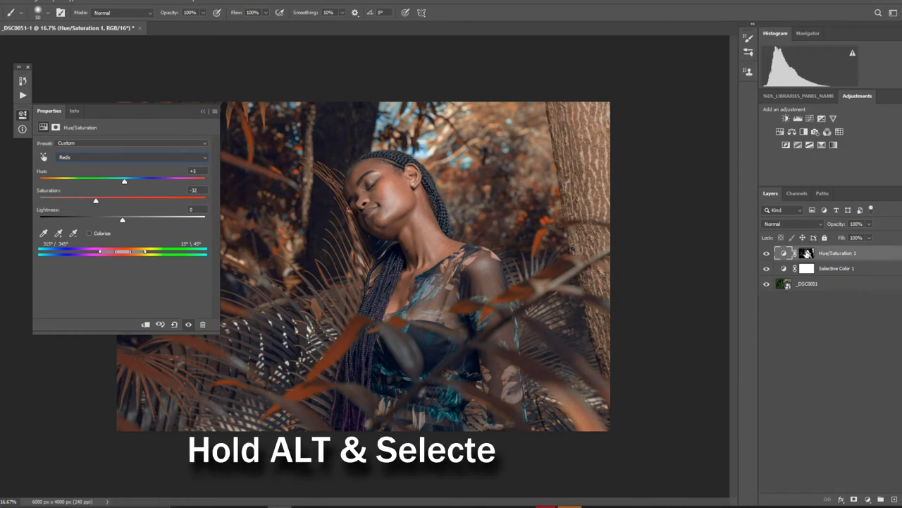
Apply a 3.9-pixel Gaussian Blur to the isolated Hue/Saturation skin mask, then show full colour again.
left_click(808, 253, "alt")
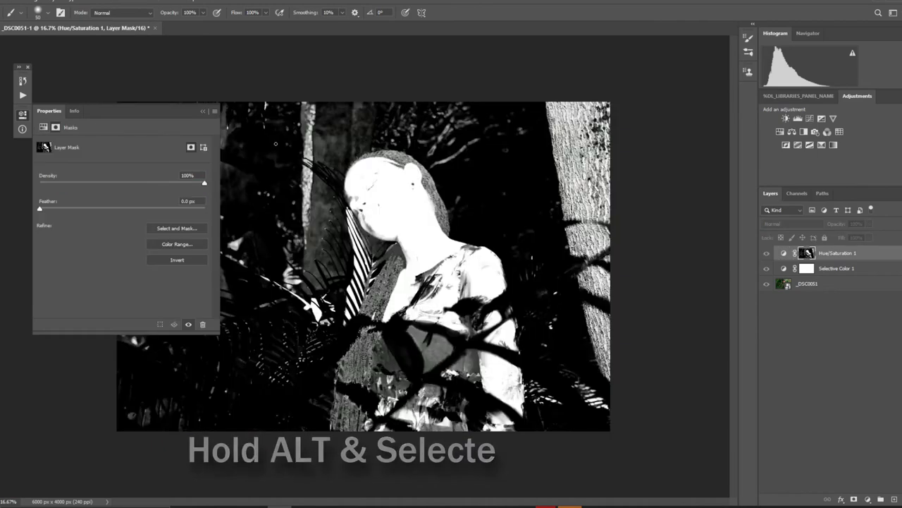
left_click(202, 111)
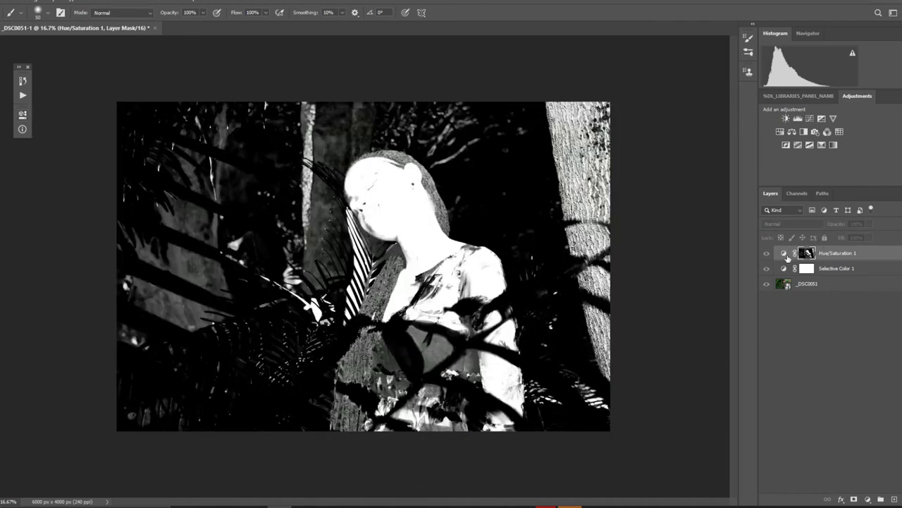
left_click(113, 1)
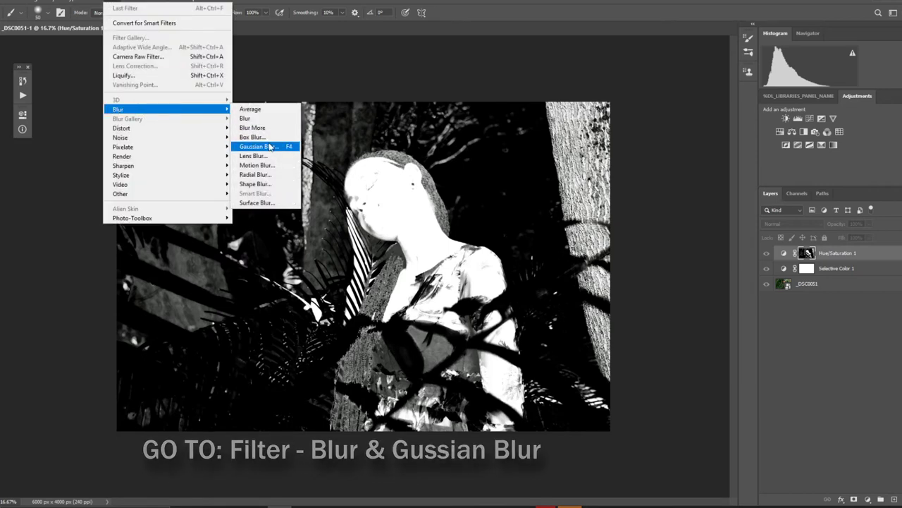
mouse_move(118, 109)
left_click(269, 145)
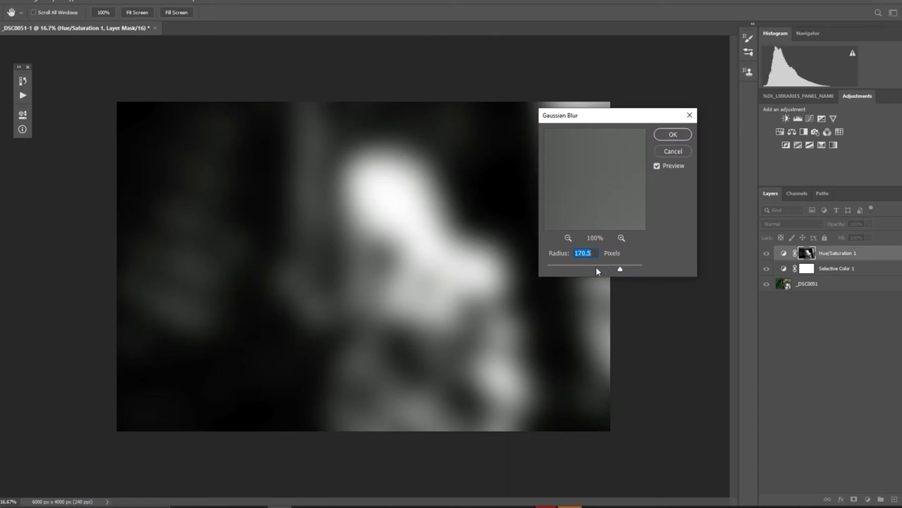
left_click(552, 268)
left_click_drag(554, 270, 564, 271)
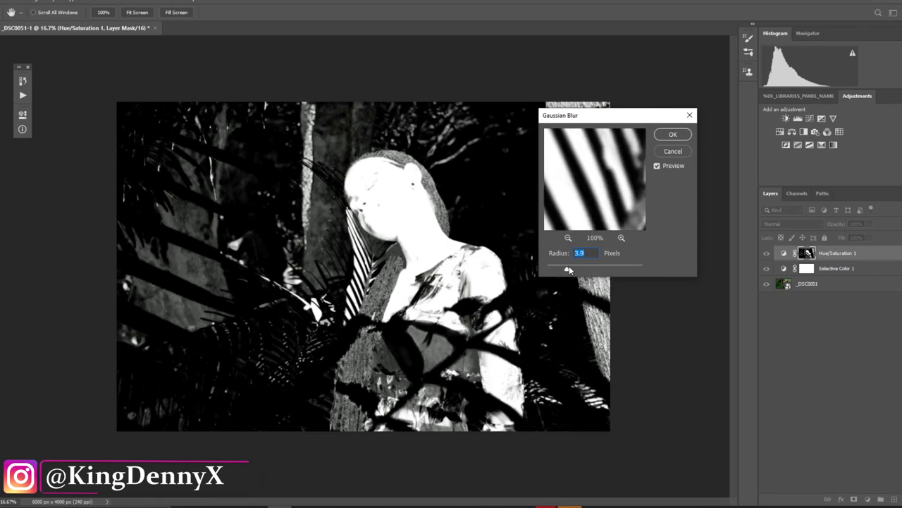
left_click(675, 135)
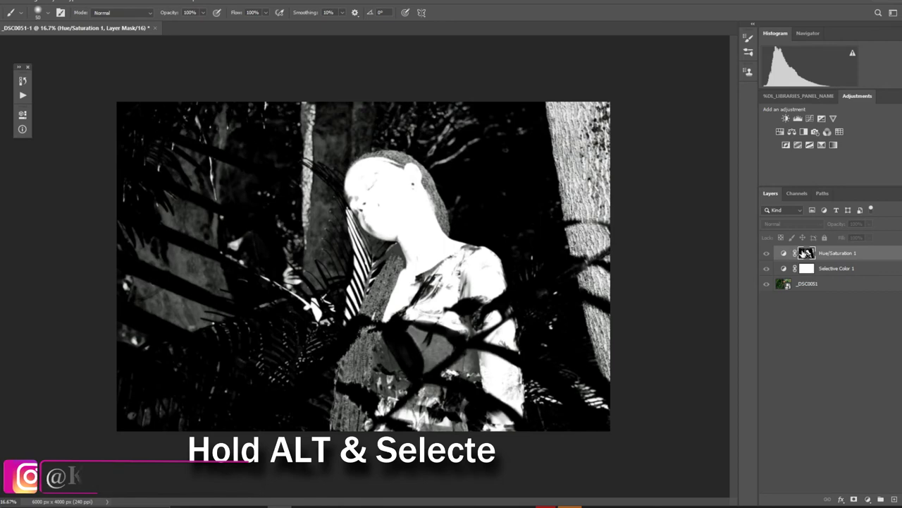
left_click(805, 253, "alt")
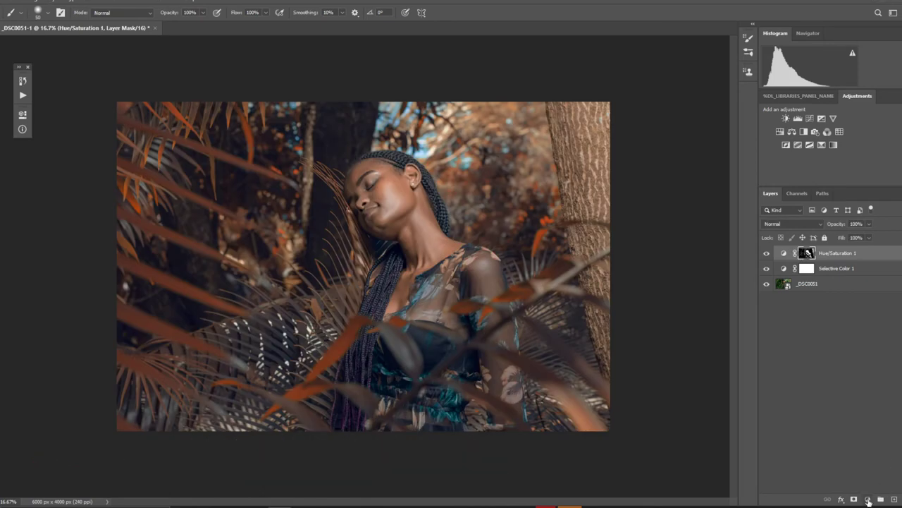
left_click(869, 499)
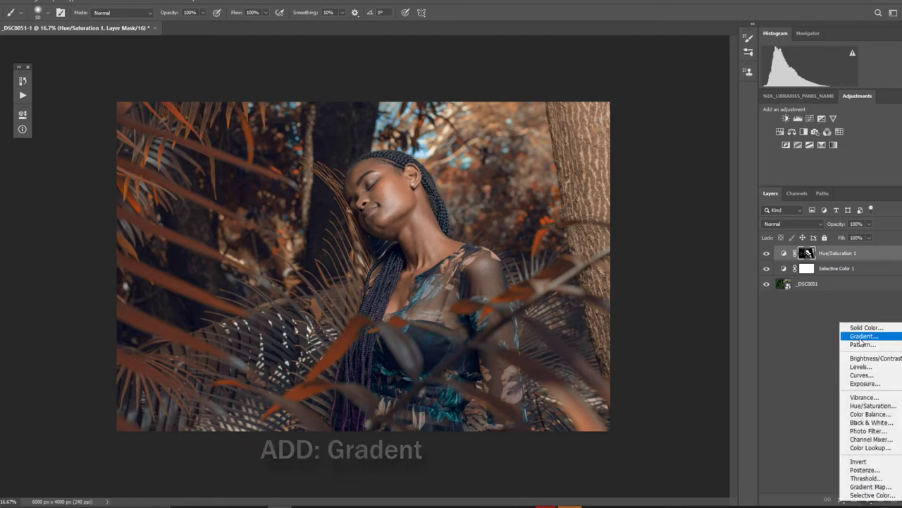
Add a Gradient Fill layer using a black-to-transparent gradient.
left_click(860, 337)
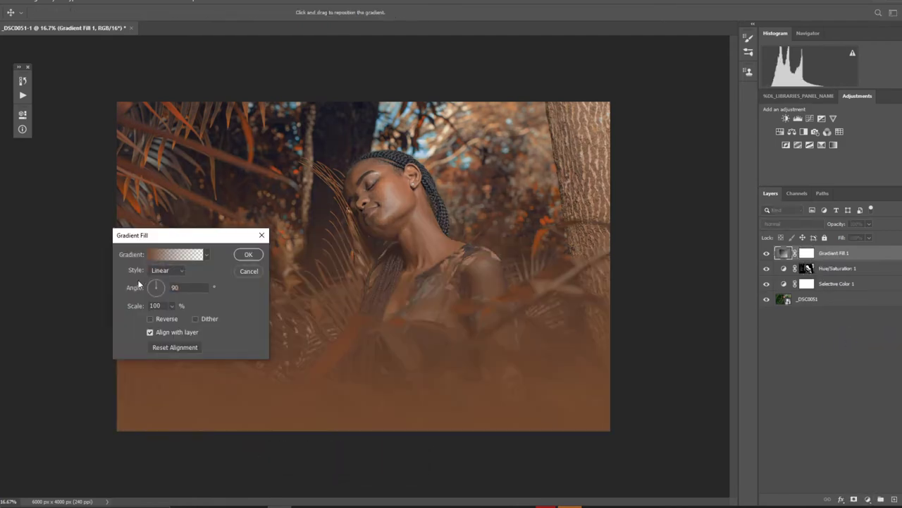
left_click(157, 256)
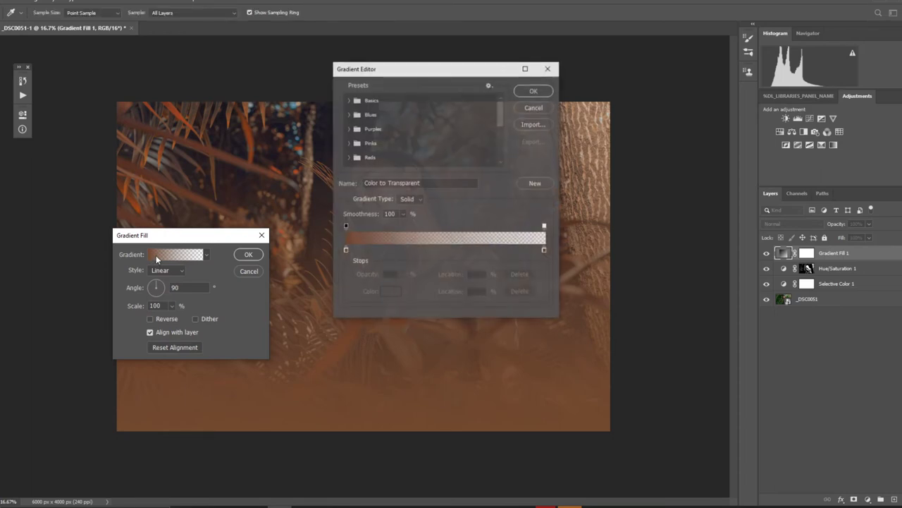
left_click(346, 250)
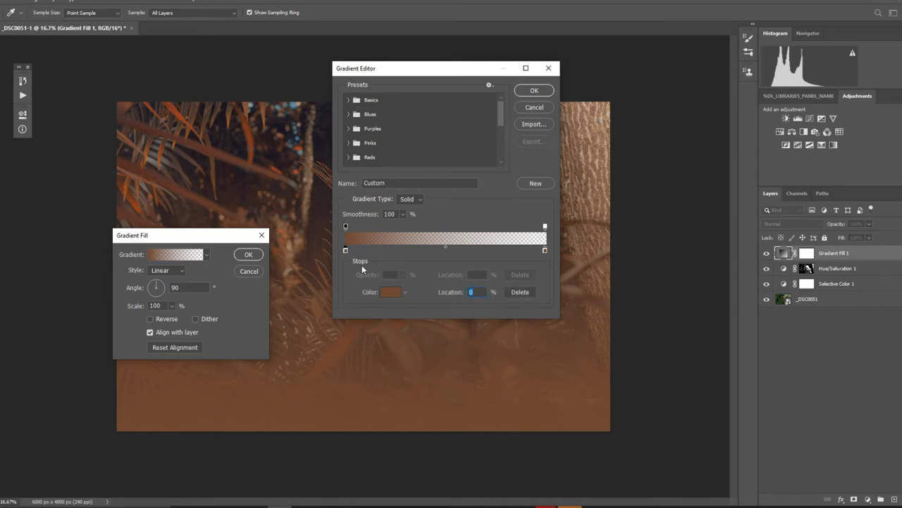
left_click(383, 293)
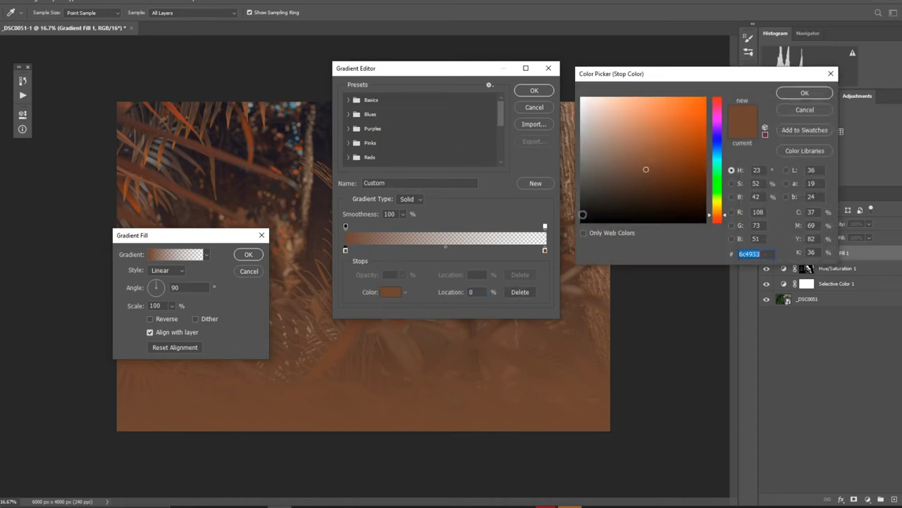
left_click(582, 219)
left_click(812, 97)
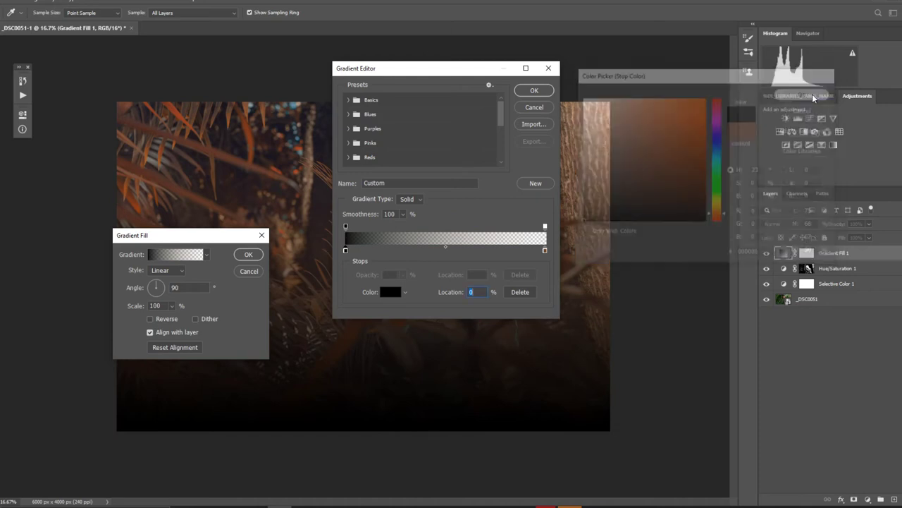
left_click(543, 91)
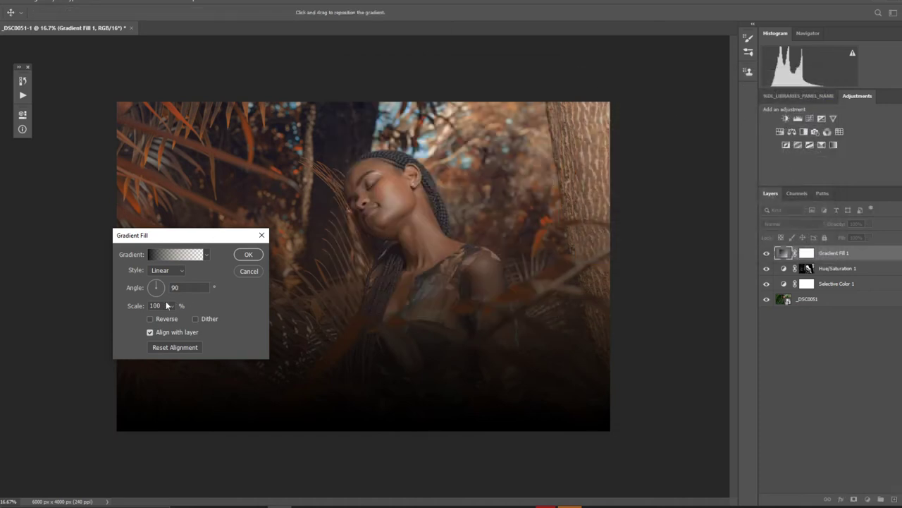
Make the gradient Radial at 35.72°, reversed, scaled to 210%, shifted up-right, and commit it.
left_click(167, 270)
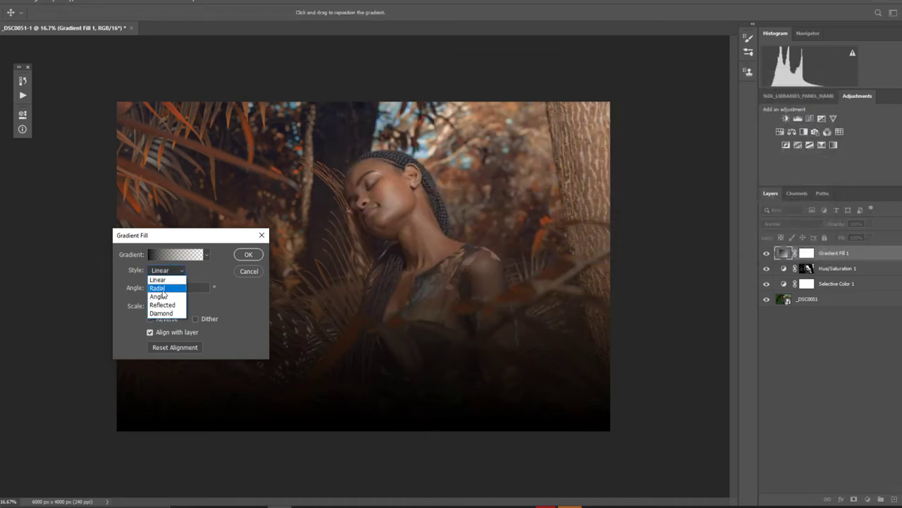
left_click(159, 289)
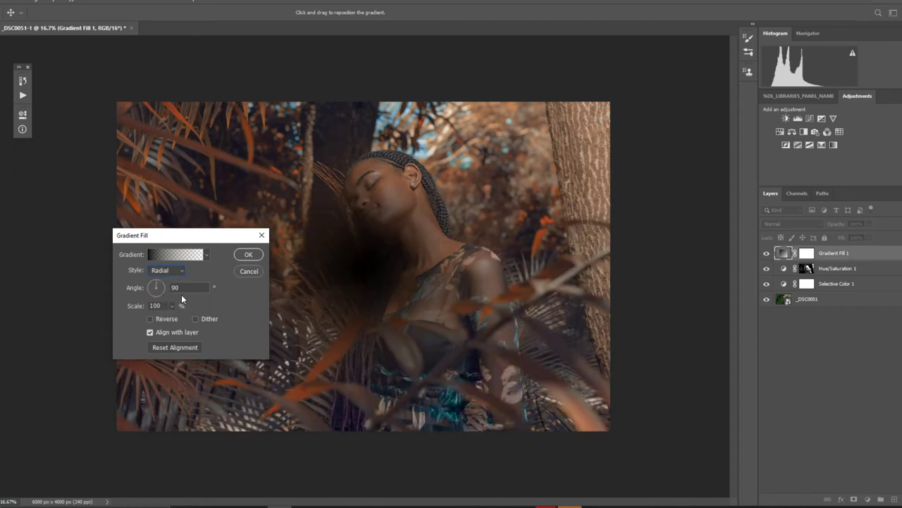
left_click_drag(159, 285, 163, 282)
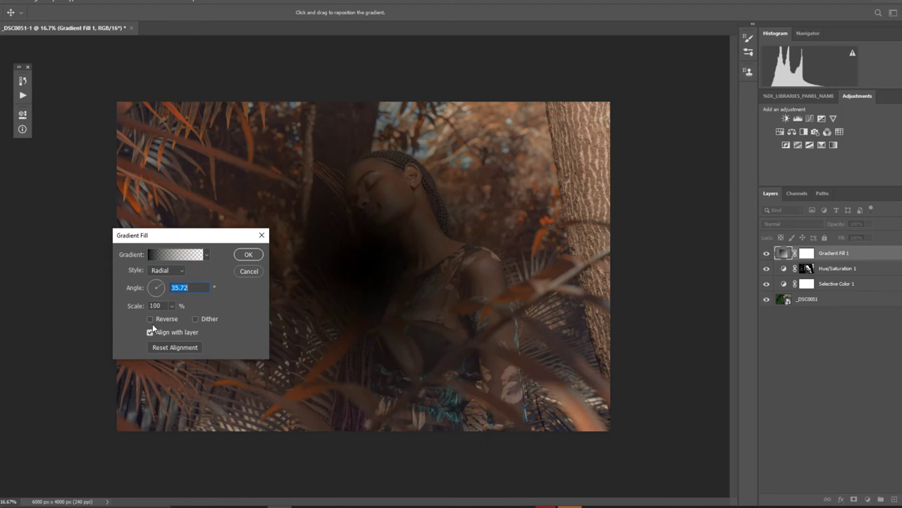
left_click(151, 320)
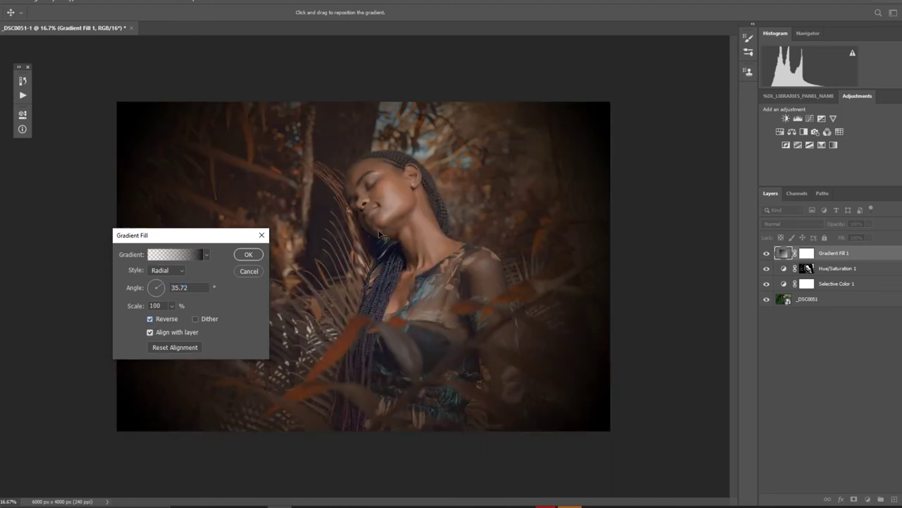
left_click_drag(382, 239, 409, 213)
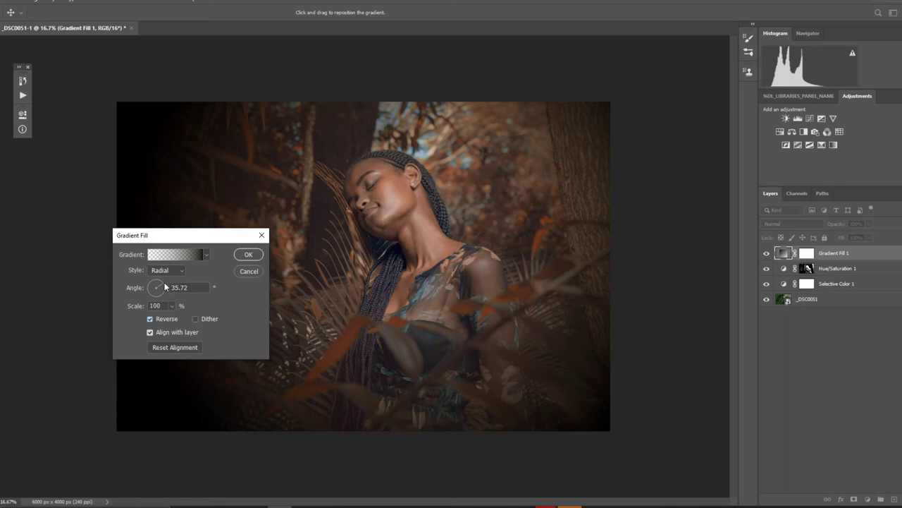
left_click(172, 306)
left_click_drag(180, 320, 165, 320)
left_click_drag(186, 320, 176, 321)
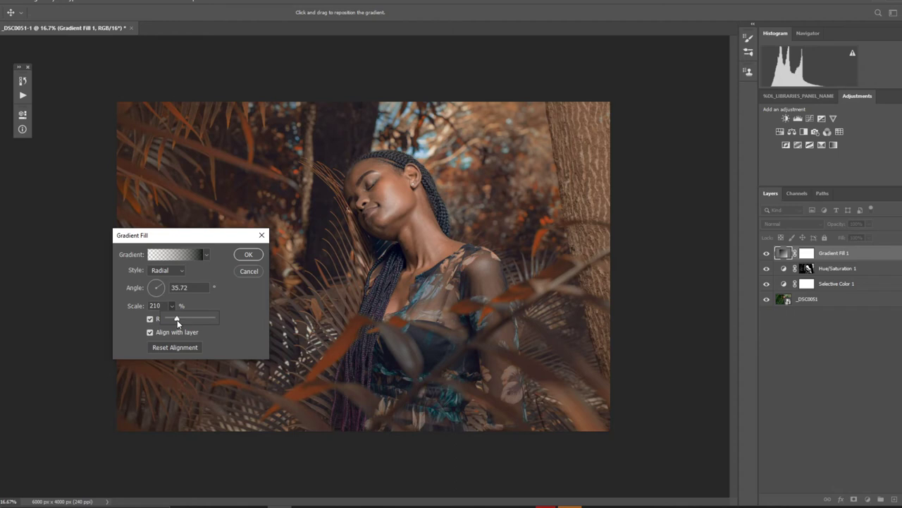
left_click(248, 255)
key("b")
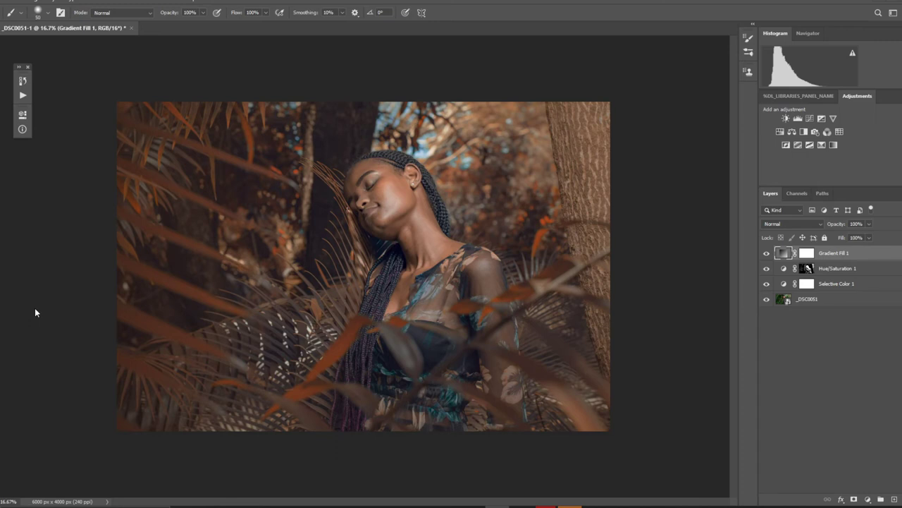
left_click(766, 253)
Add a Curves layer with an S-curve fading blacks to output 12 and lifting input 186 to 196.
left_click(766, 253)
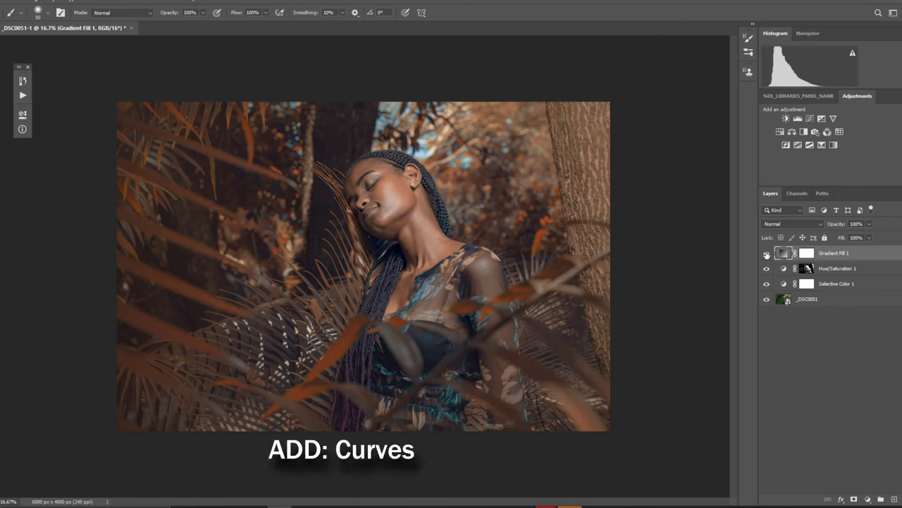
left_click(868, 499)
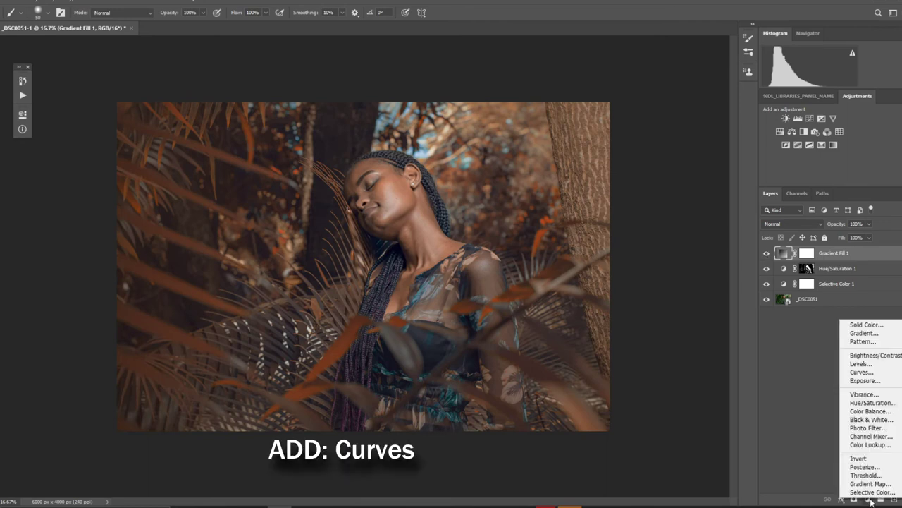
left_click(861, 373)
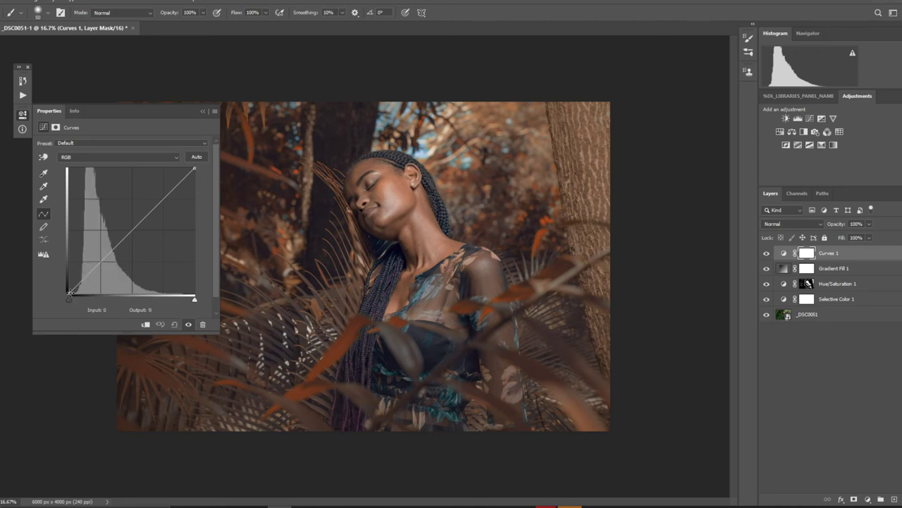
left_click_drag(69, 291, 68, 287)
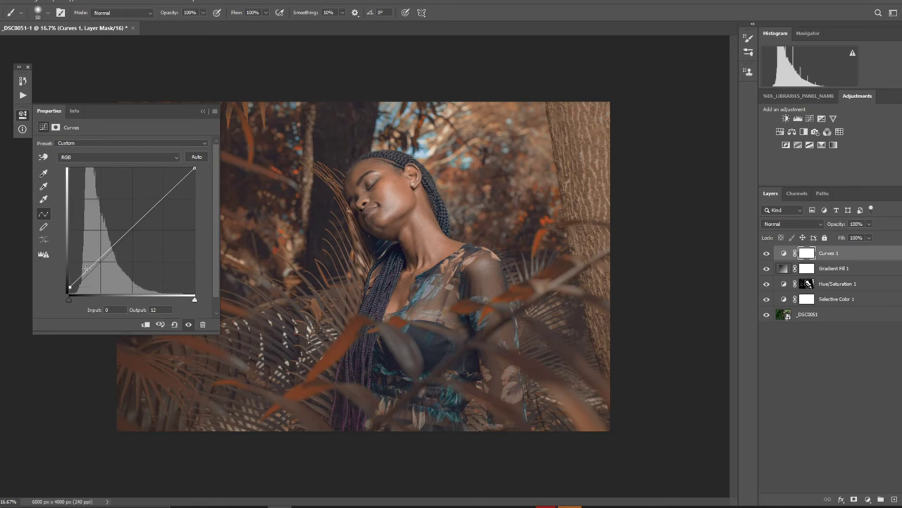
left_click_drag(88, 268, 90, 272)
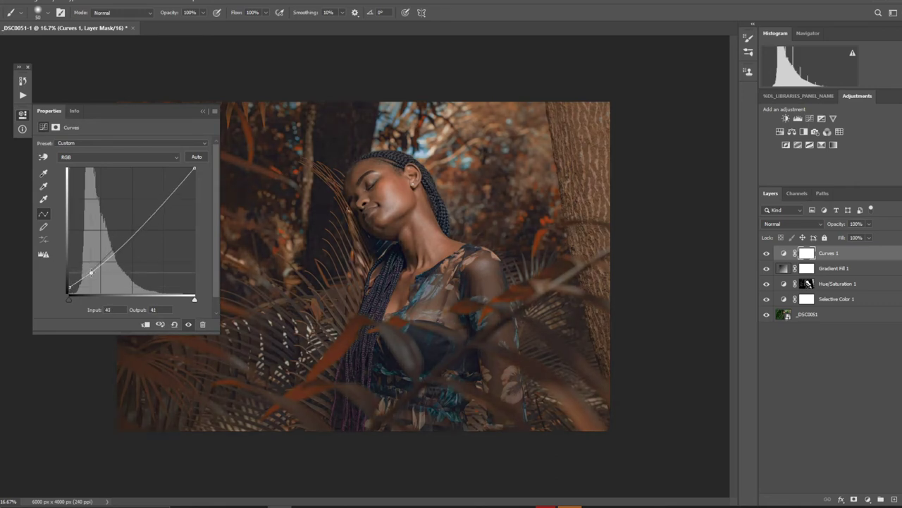
left_click_drag(107, 244, 129, 232)
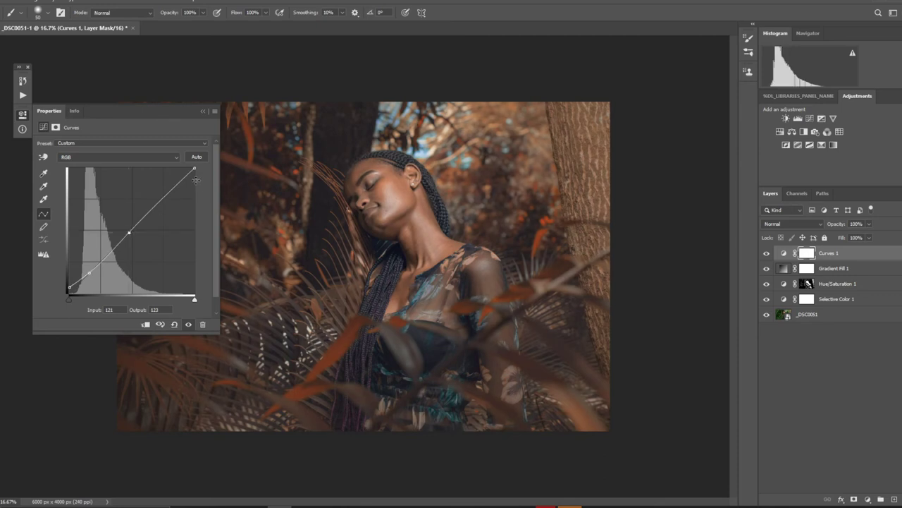
left_click_drag(163, 199, 162, 197)
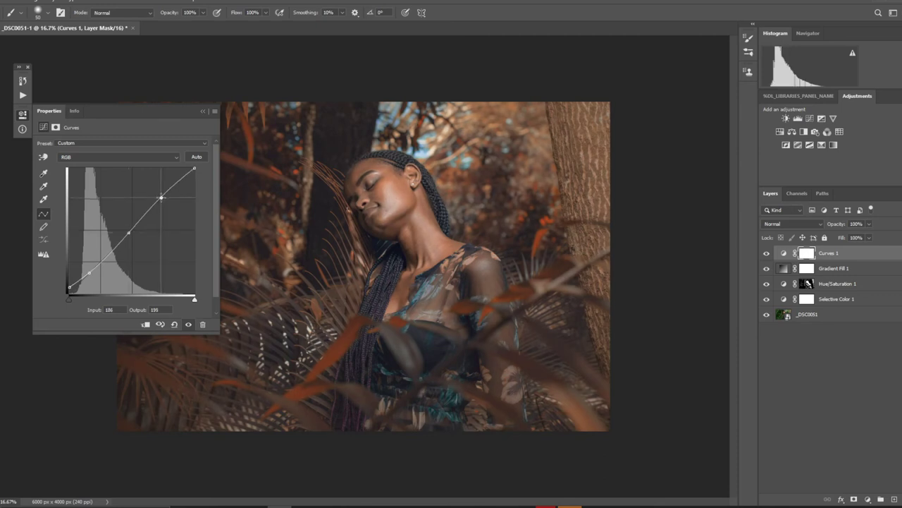
left_click_drag(181, 112, 250, 92)
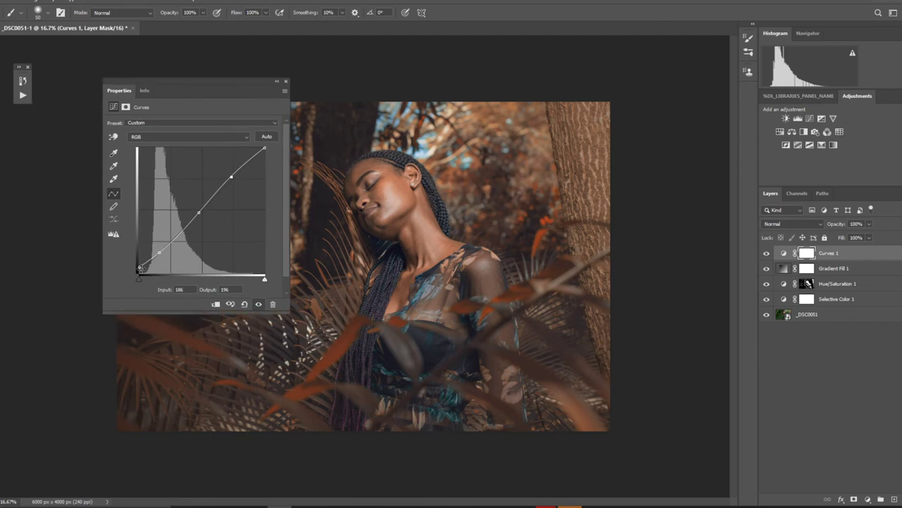
Raise the Curves 1 Green midpoint from 119 to 128 and Blue from 120 to 130.
left_click(125, 285)
left_click(180, 138)
left_click(144, 161)
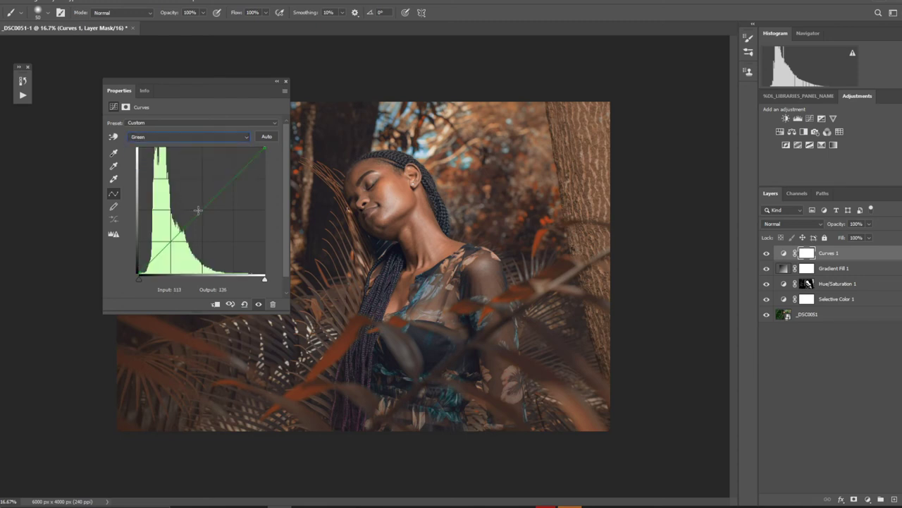
left_click_drag(201, 211, 199, 209)
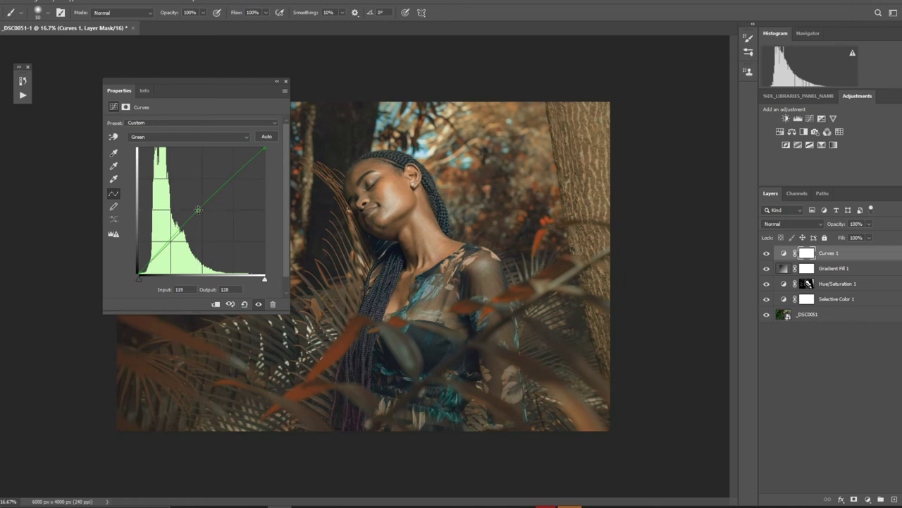
left_click(184, 138)
left_click(169, 172)
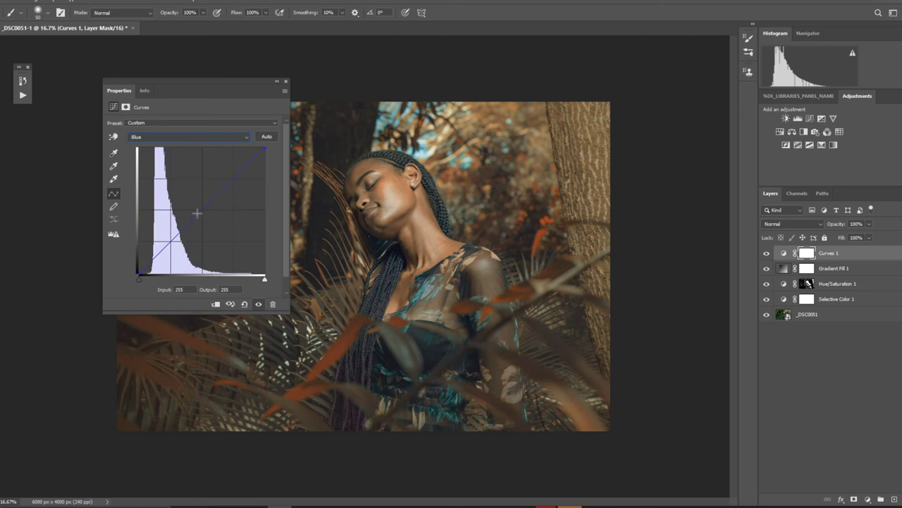
left_click_drag(197, 212, 198, 208)
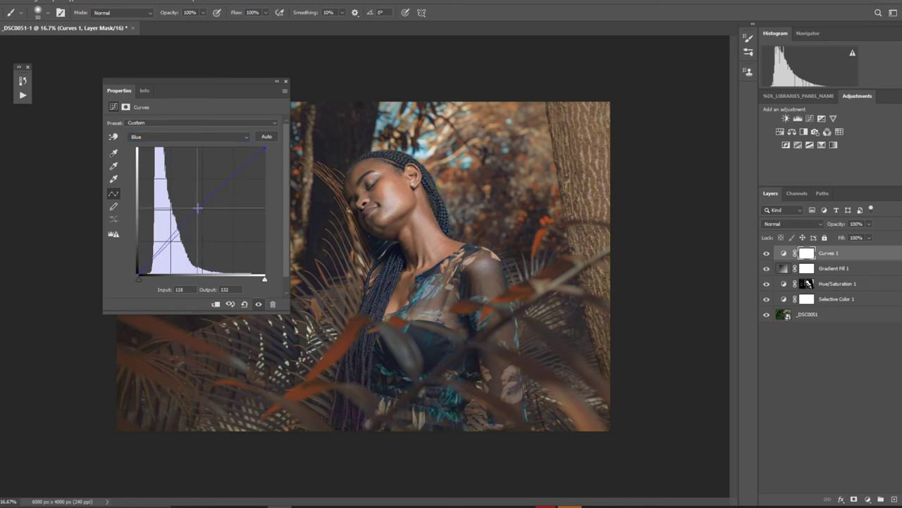
left_click_drag(198, 208, 200, 210)
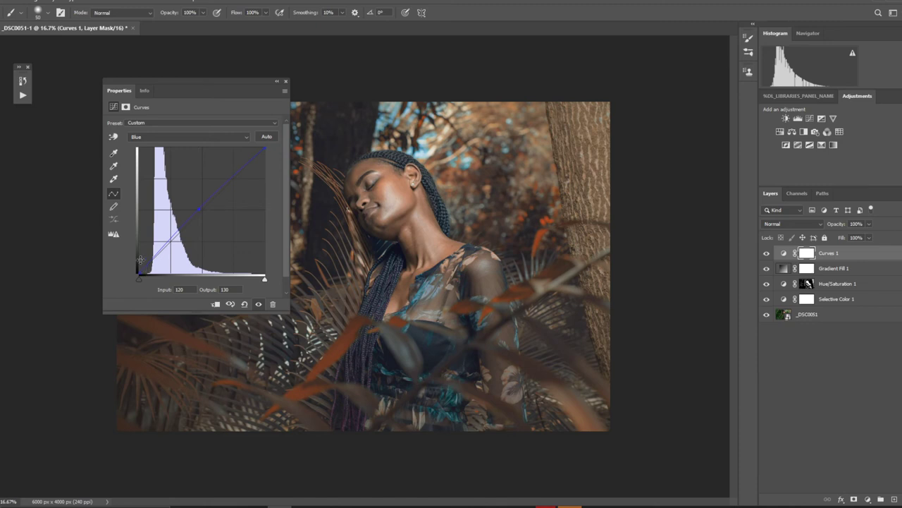
left_click(286, 81)
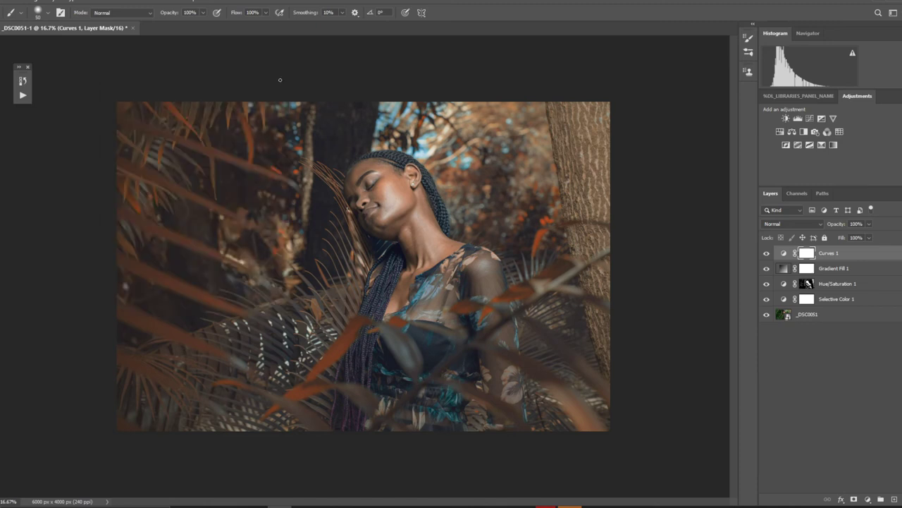
Add Curves 2 with white output 238, black point at input 10, and midpoint 111 raised to 116.
left_click(868, 499)
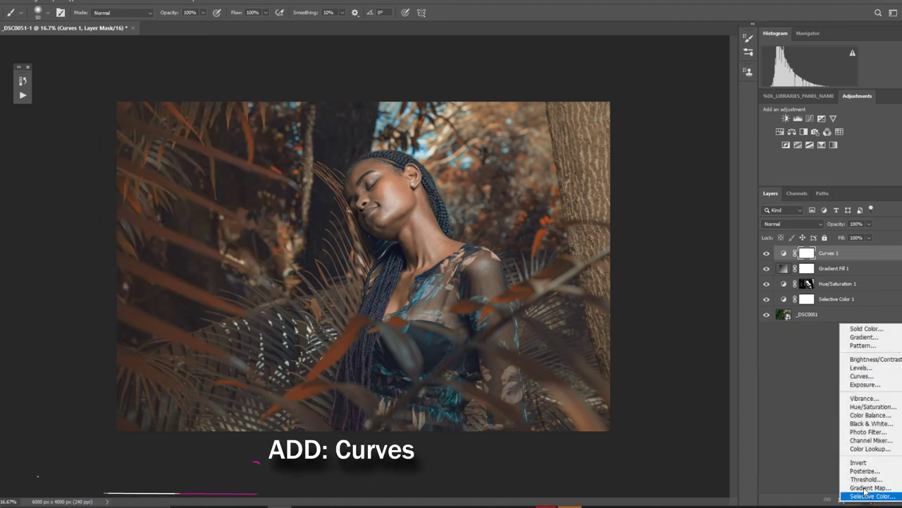
left_click(862, 376)
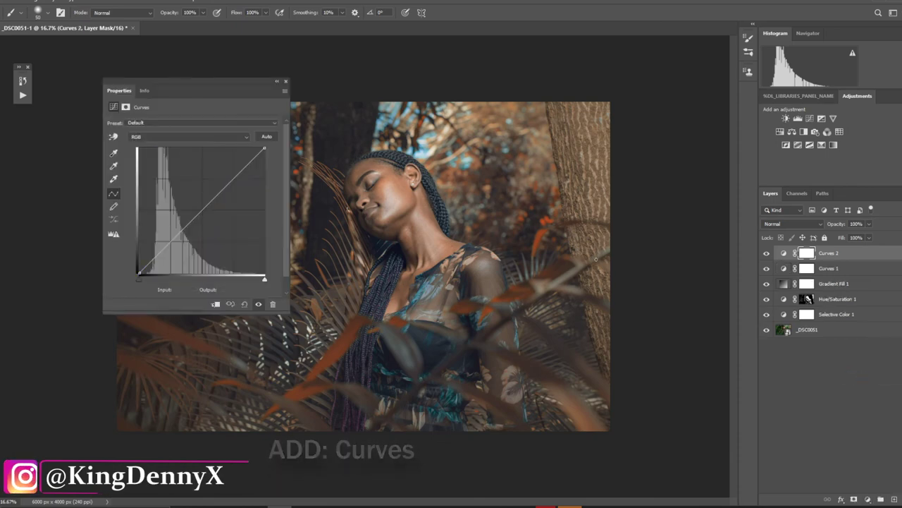
left_click(264, 147)
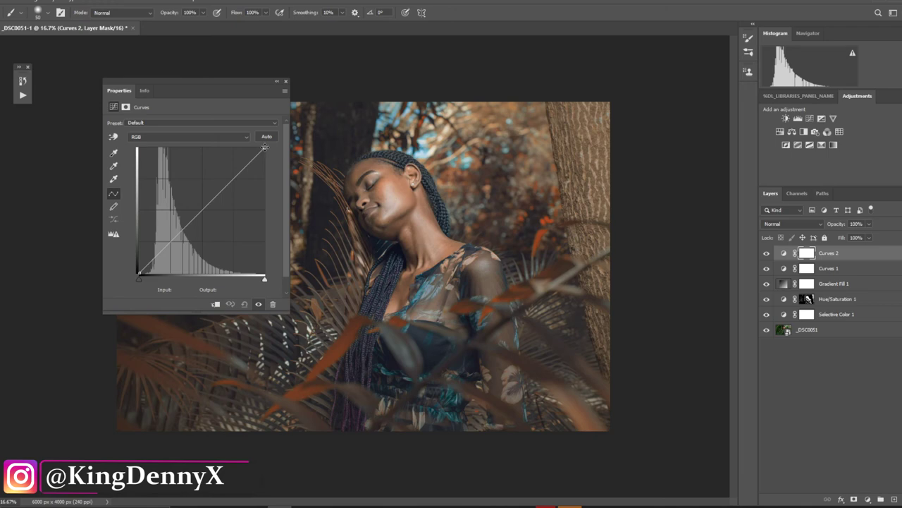
left_click_drag(265, 147, 264, 157)
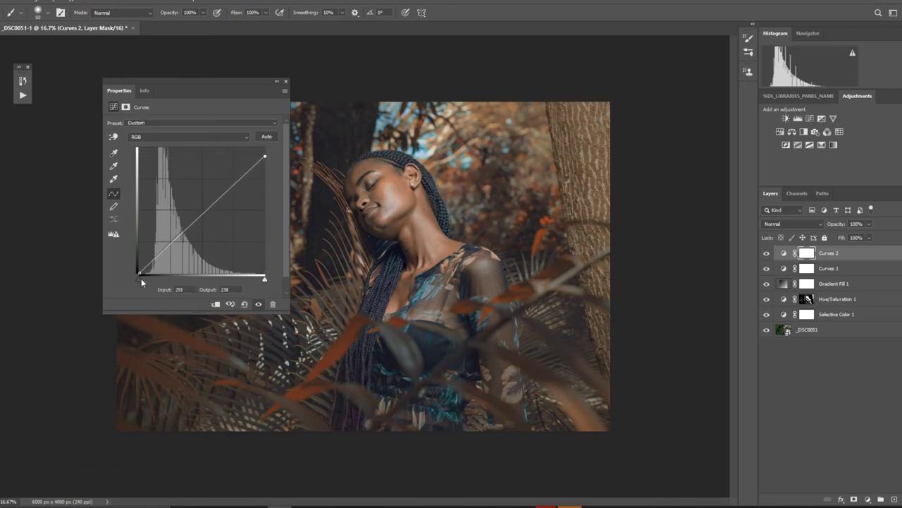
left_click_drag(140, 273, 142, 275)
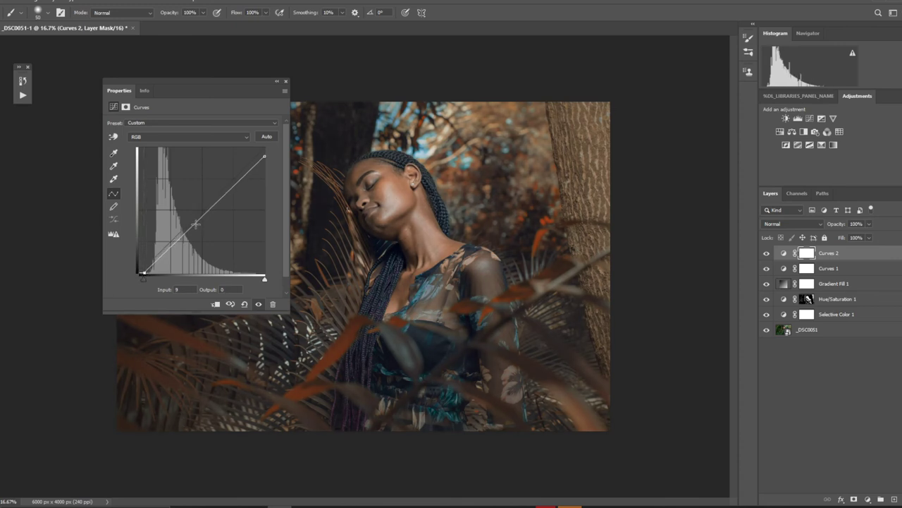
left_click(197, 219)
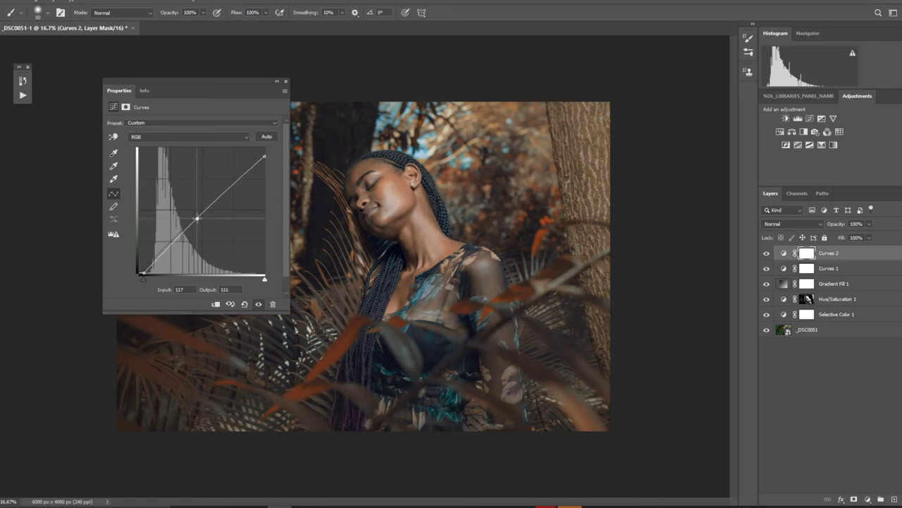
left_click_drag(197, 219, 194, 215)
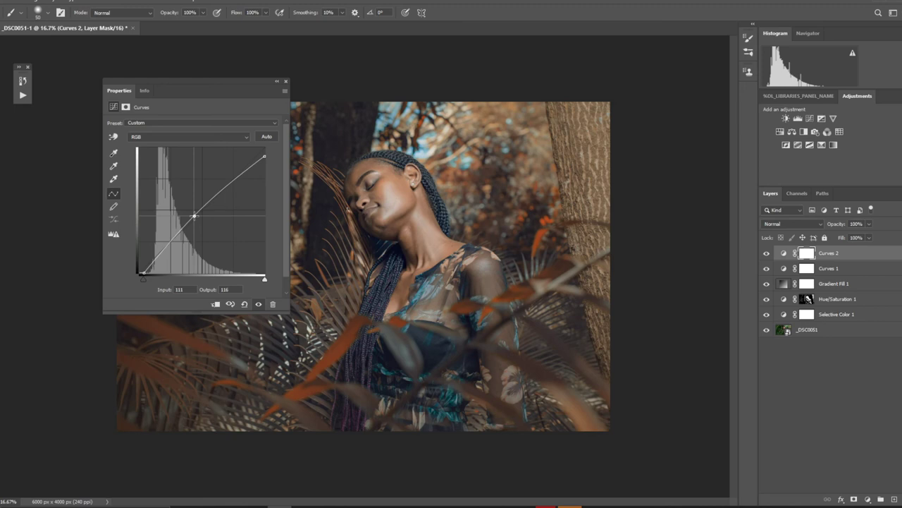
left_click_drag(239, 82, 154, 151)
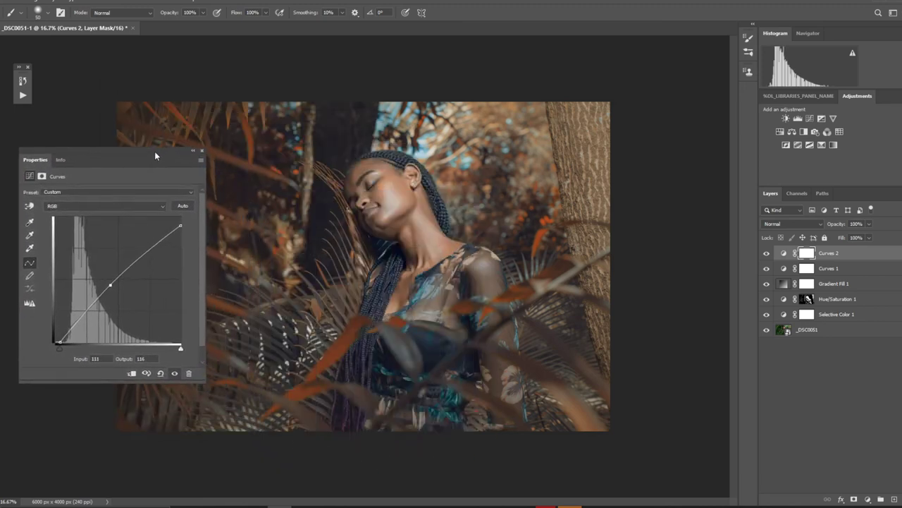
left_click(203, 150)
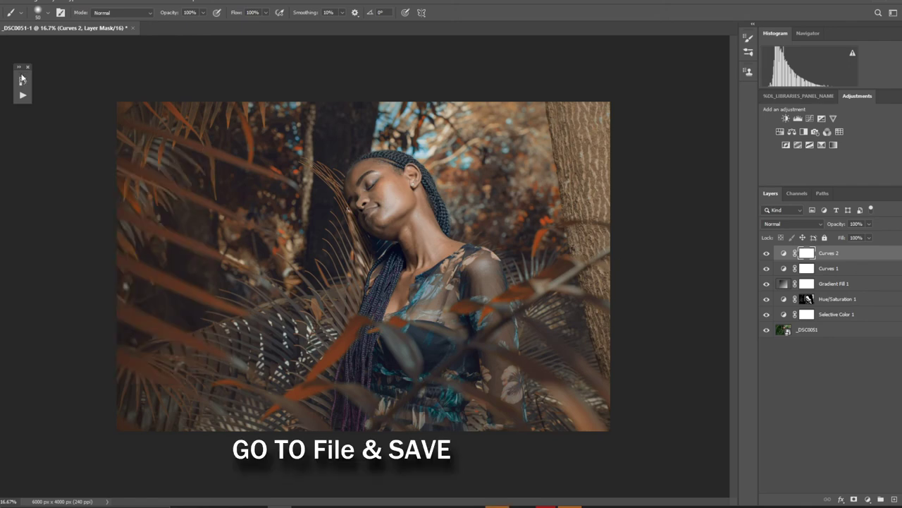
left_click(6, 4)
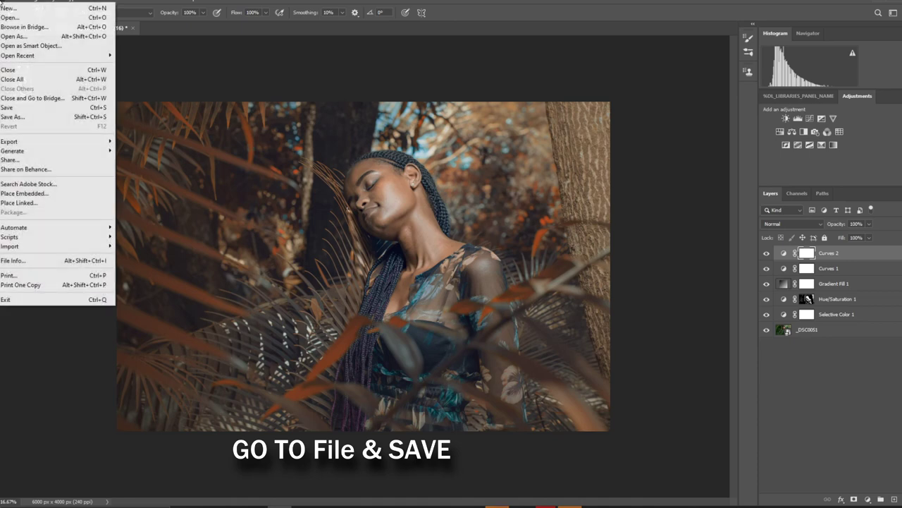
Save the graded portrait back as _DSC0051-Edit.tif.
left_click(10, 108)
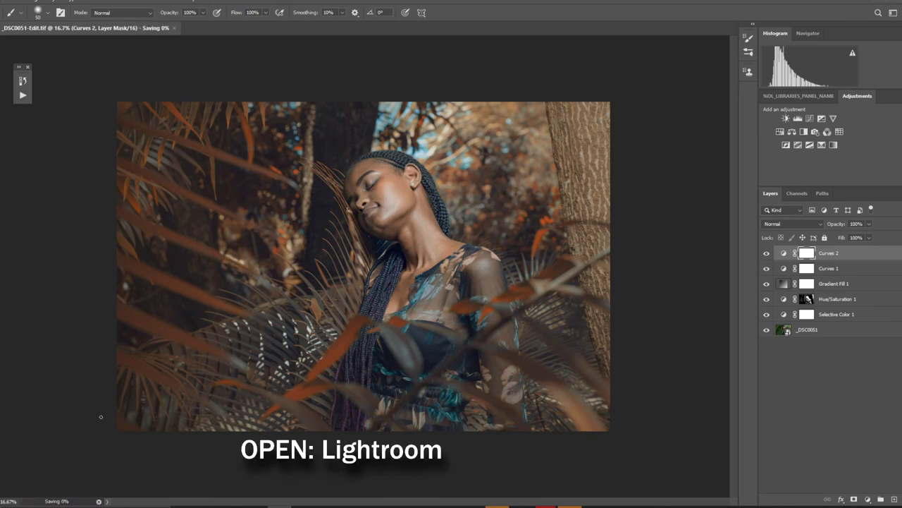
mouse_move(546, 505)
left_click(366, 476)
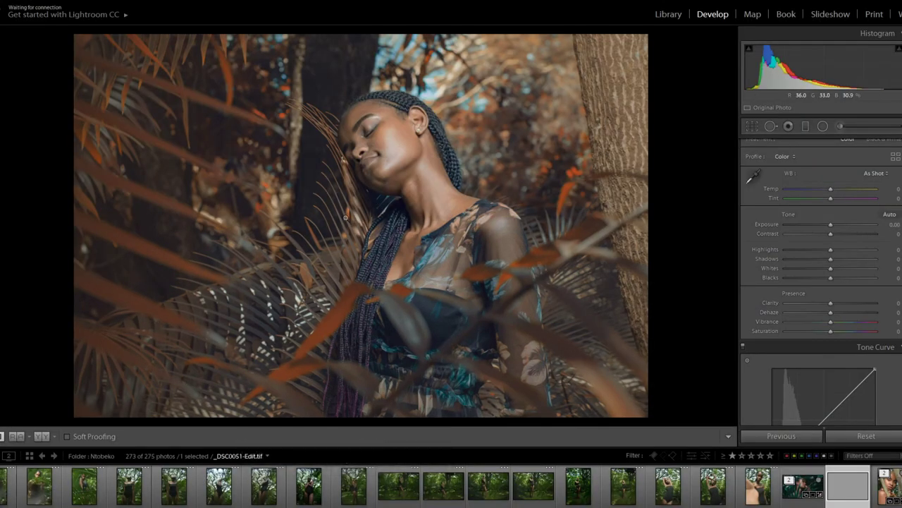
Crop tighter around the woman with aspect ratio locked, trimming foliage at the left and top.
left_click(752, 125)
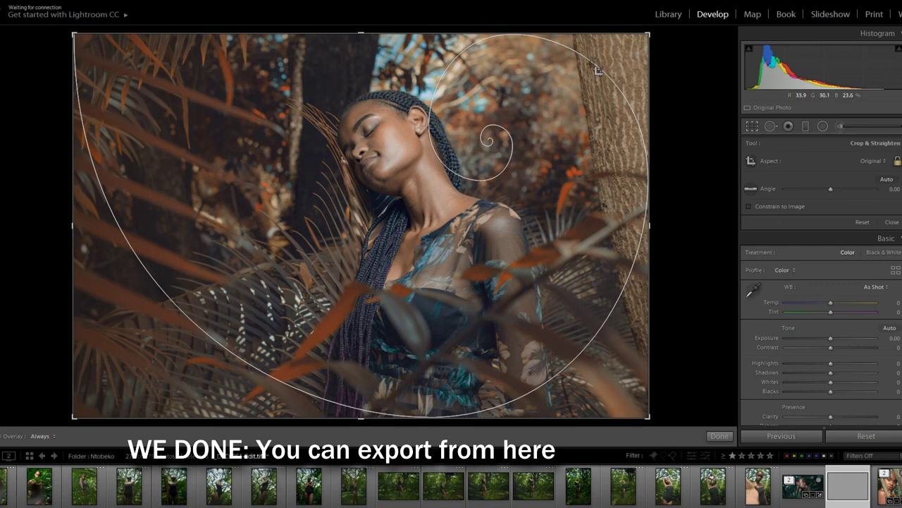
left_click_drag(650, 33, 586, 61)
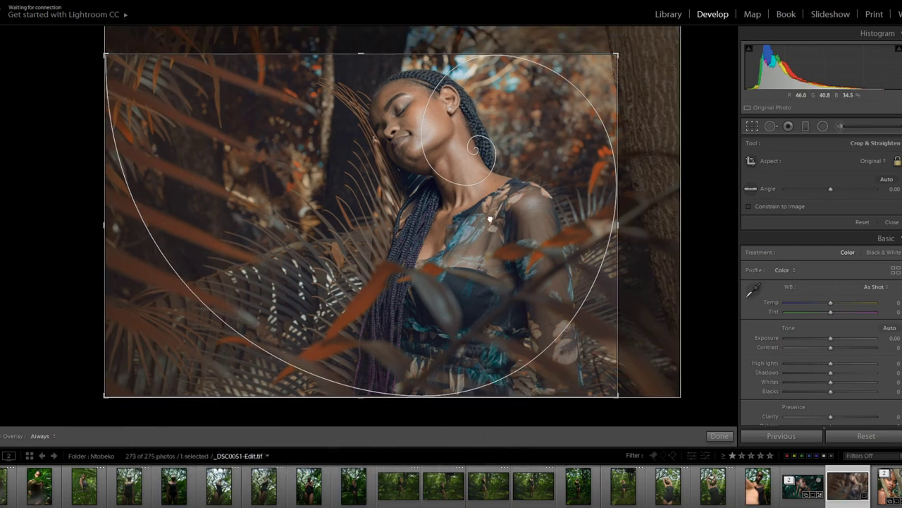
left_click_drag(493, 223, 497, 237)
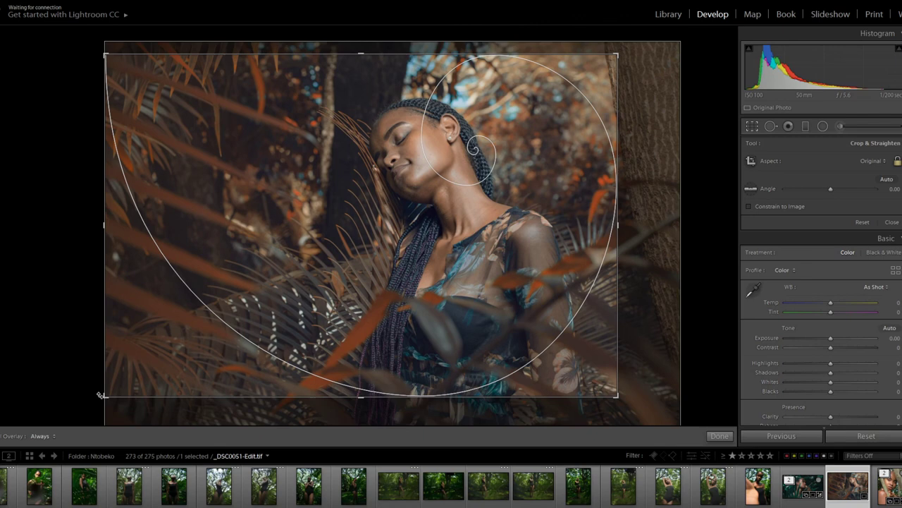
mouse_move(498, 237)
left_mouse_down()
mouse_move(391, 286)
mouse_move(427, 279)
left_mouse_up()
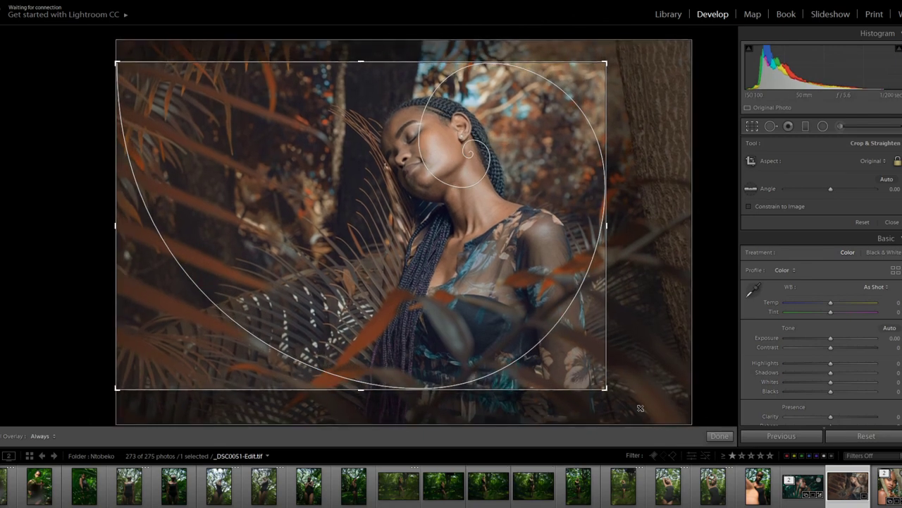
left_click(716, 435)
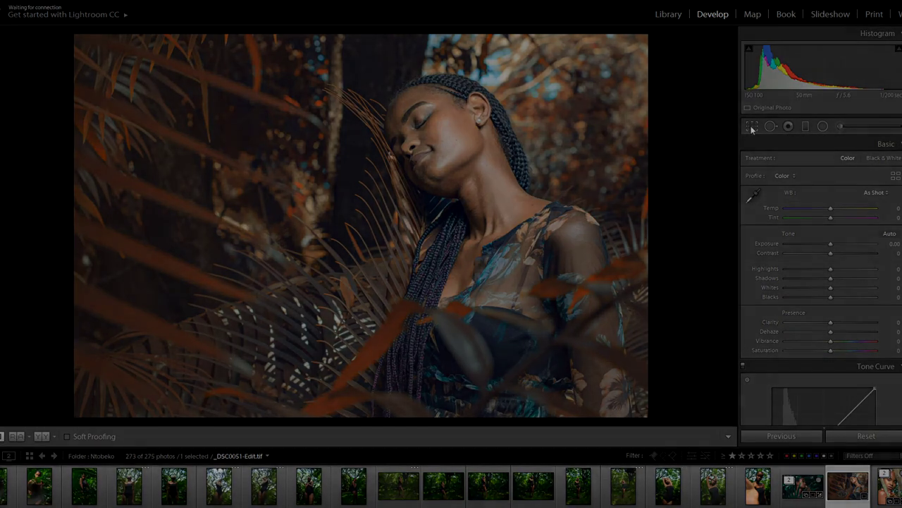
left_click(752, 125)
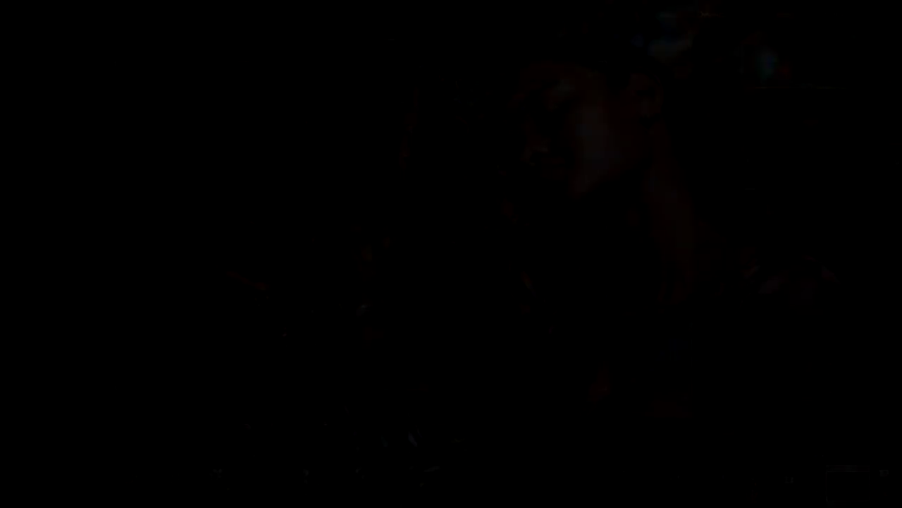